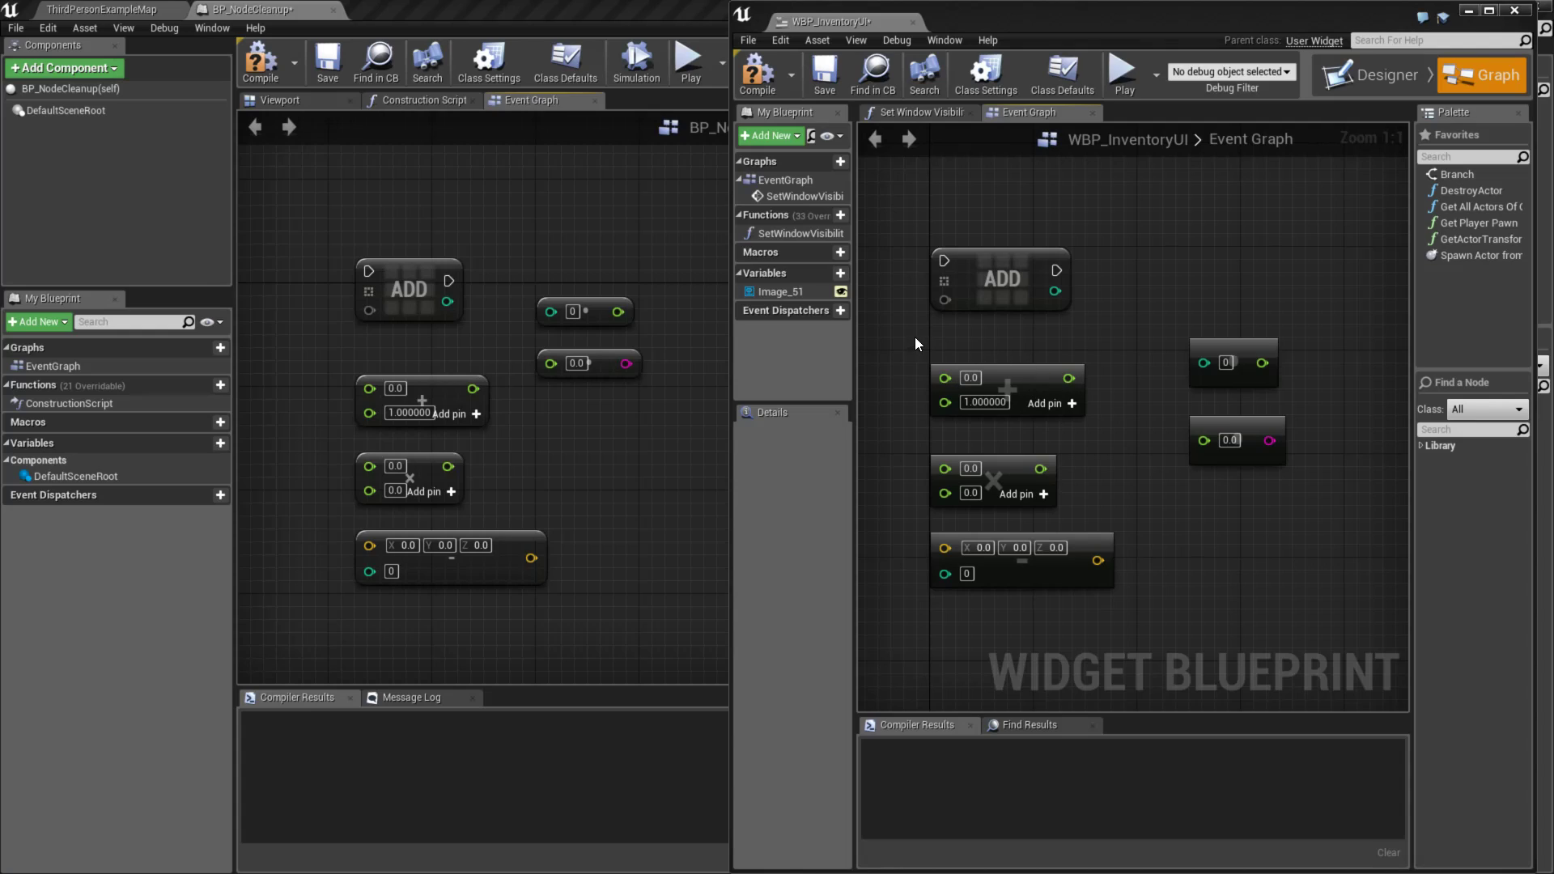
Marquee-select the widget graph nodes several times, ending with all six nodes selected
drag(915, 336, 1188, 571)
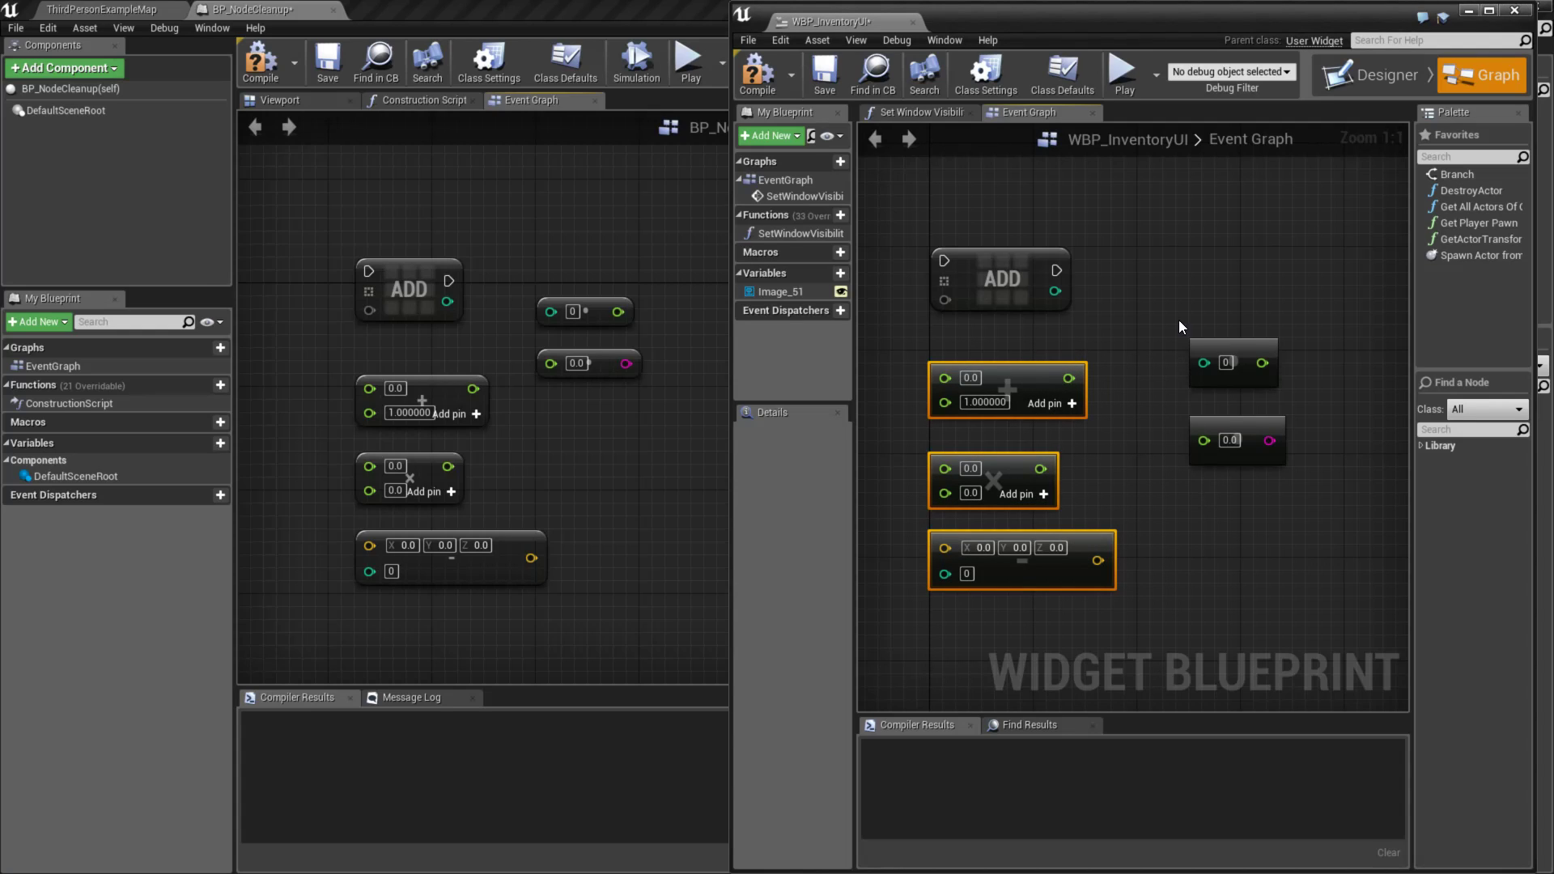
drag(1178, 327, 1287, 476)
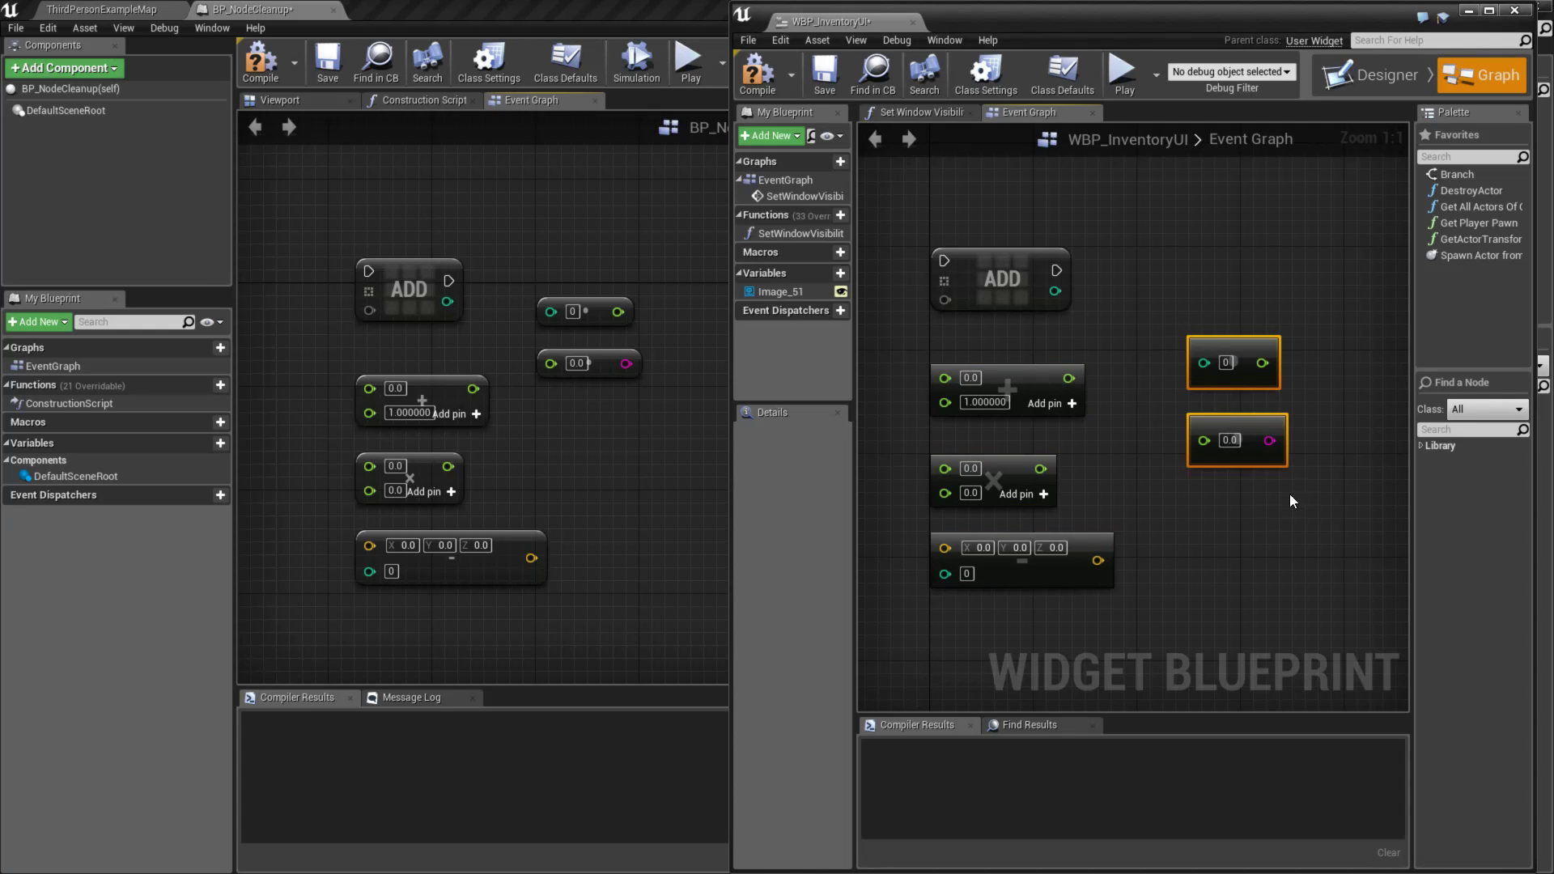
click(1290, 494)
drag(926, 335, 1303, 622)
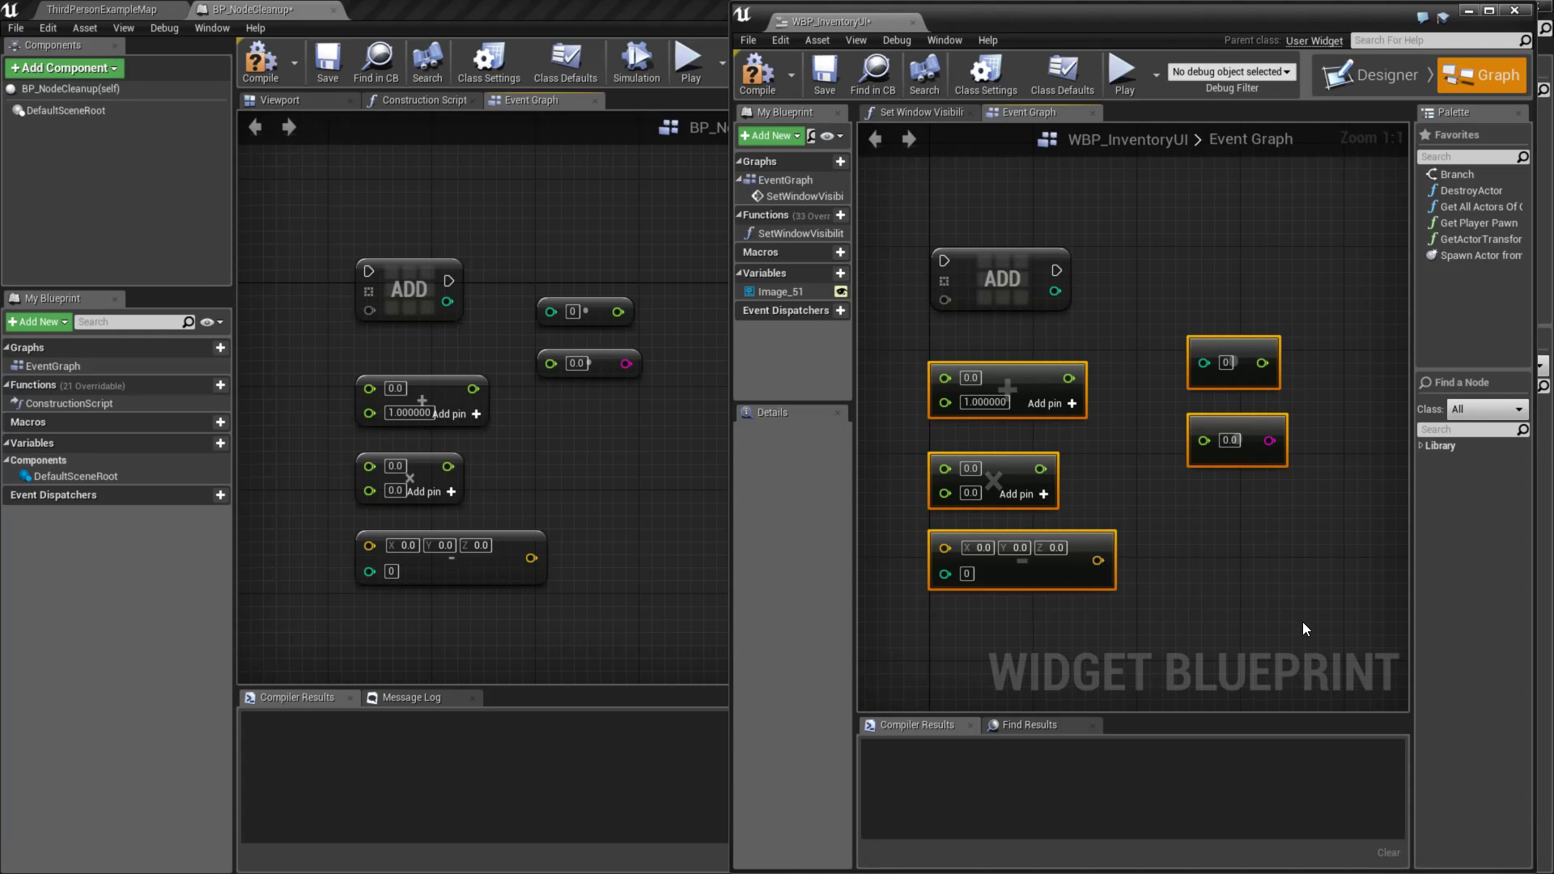
click(1224, 573)
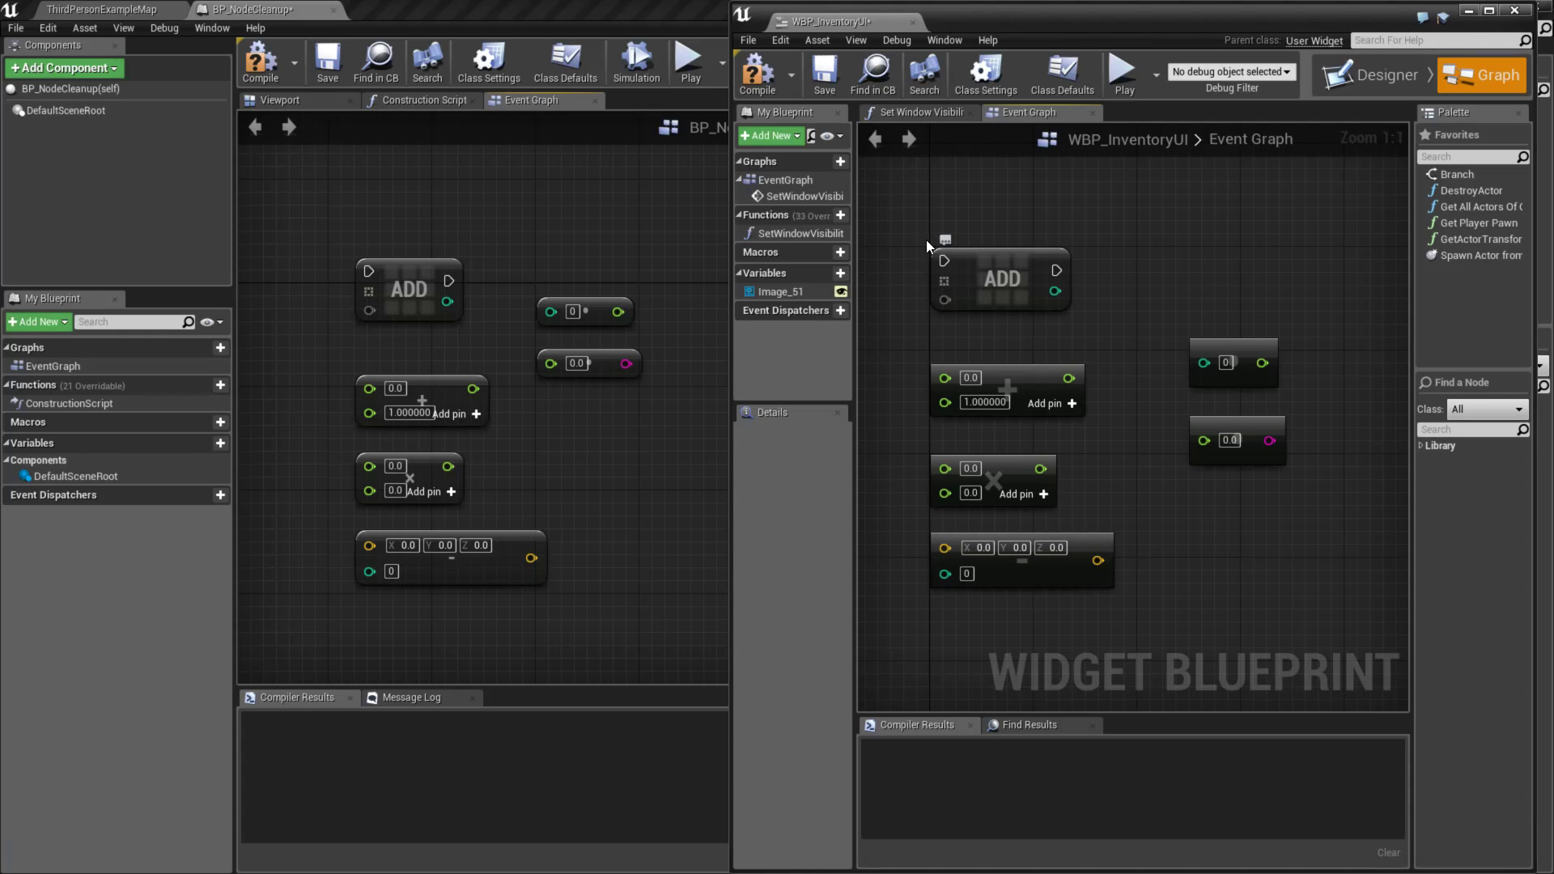
drag(920, 253, 1287, 603)
click(1221, 609)
drag(903, 219, 1267, 621)
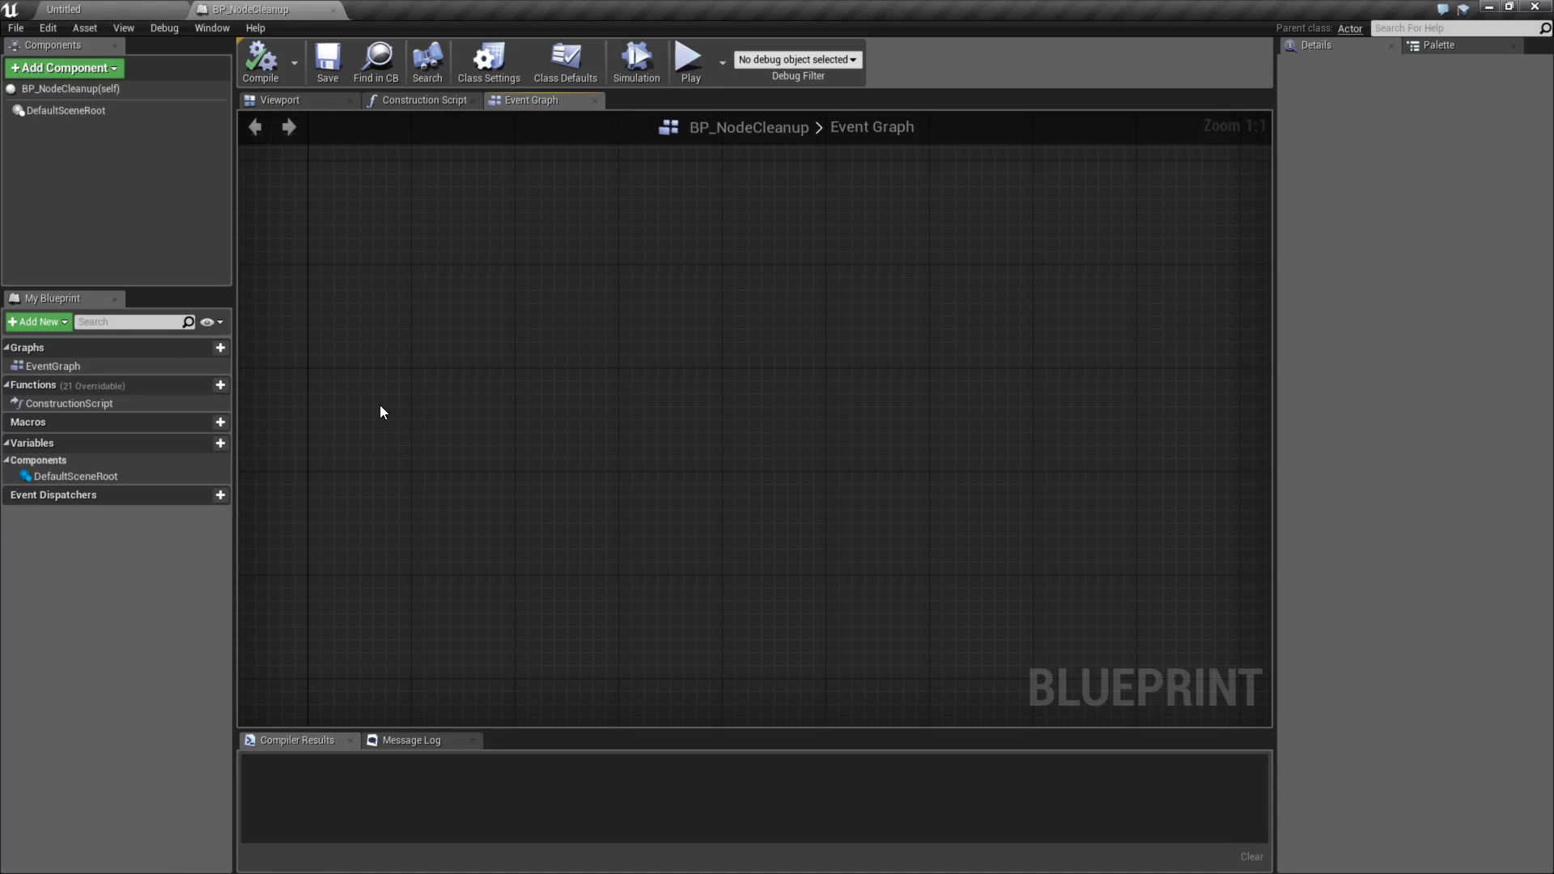
Add a new function named TestFunction to BP_NodeCleanup and compile the Blueprint
click(196, 386)
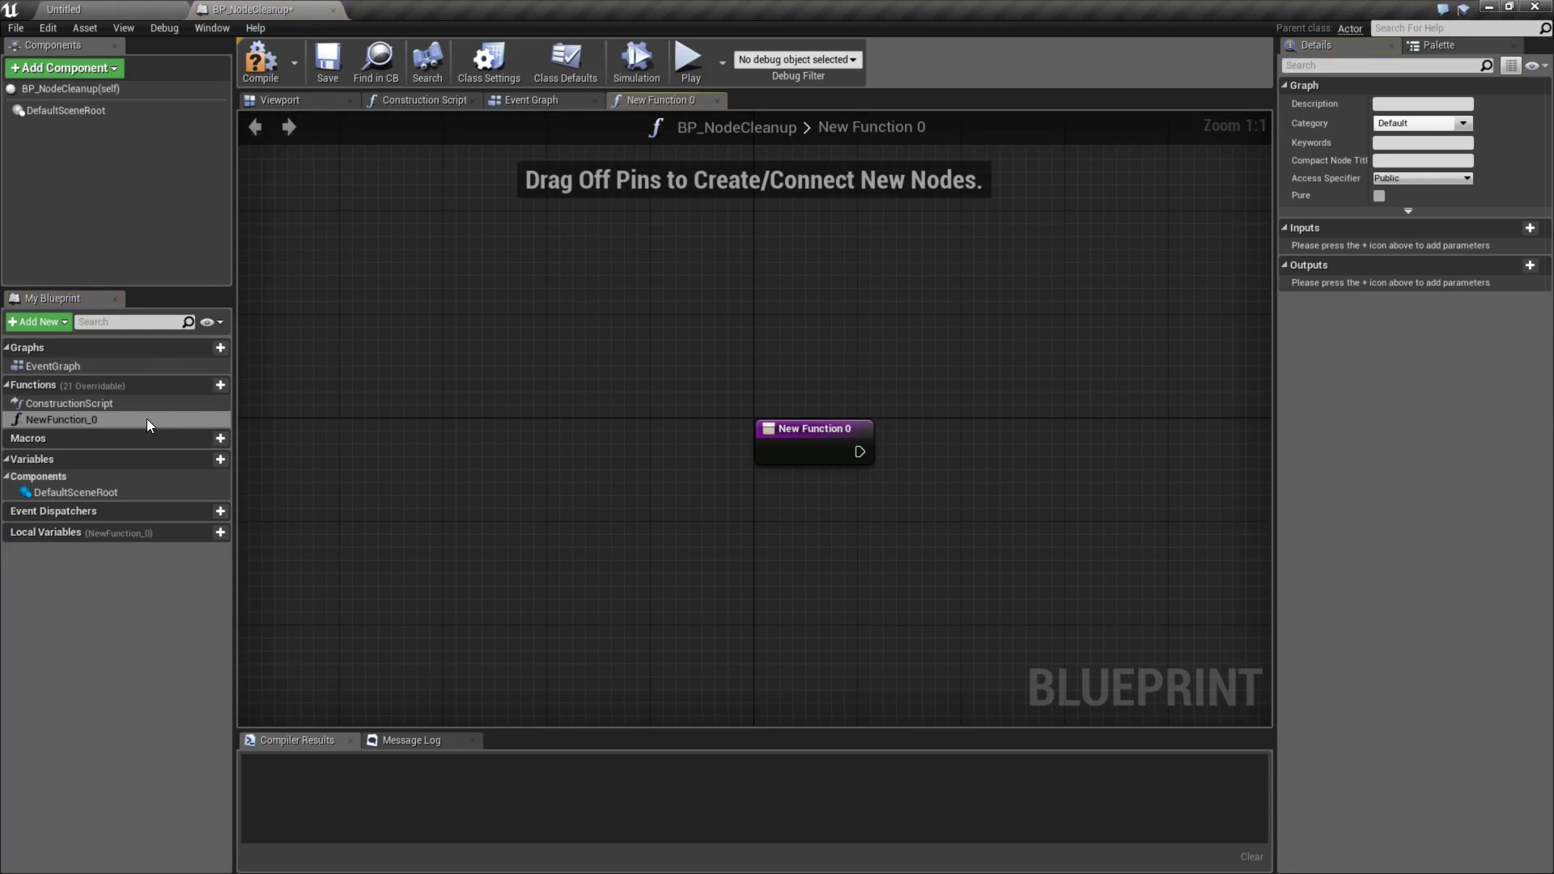
text(Te)
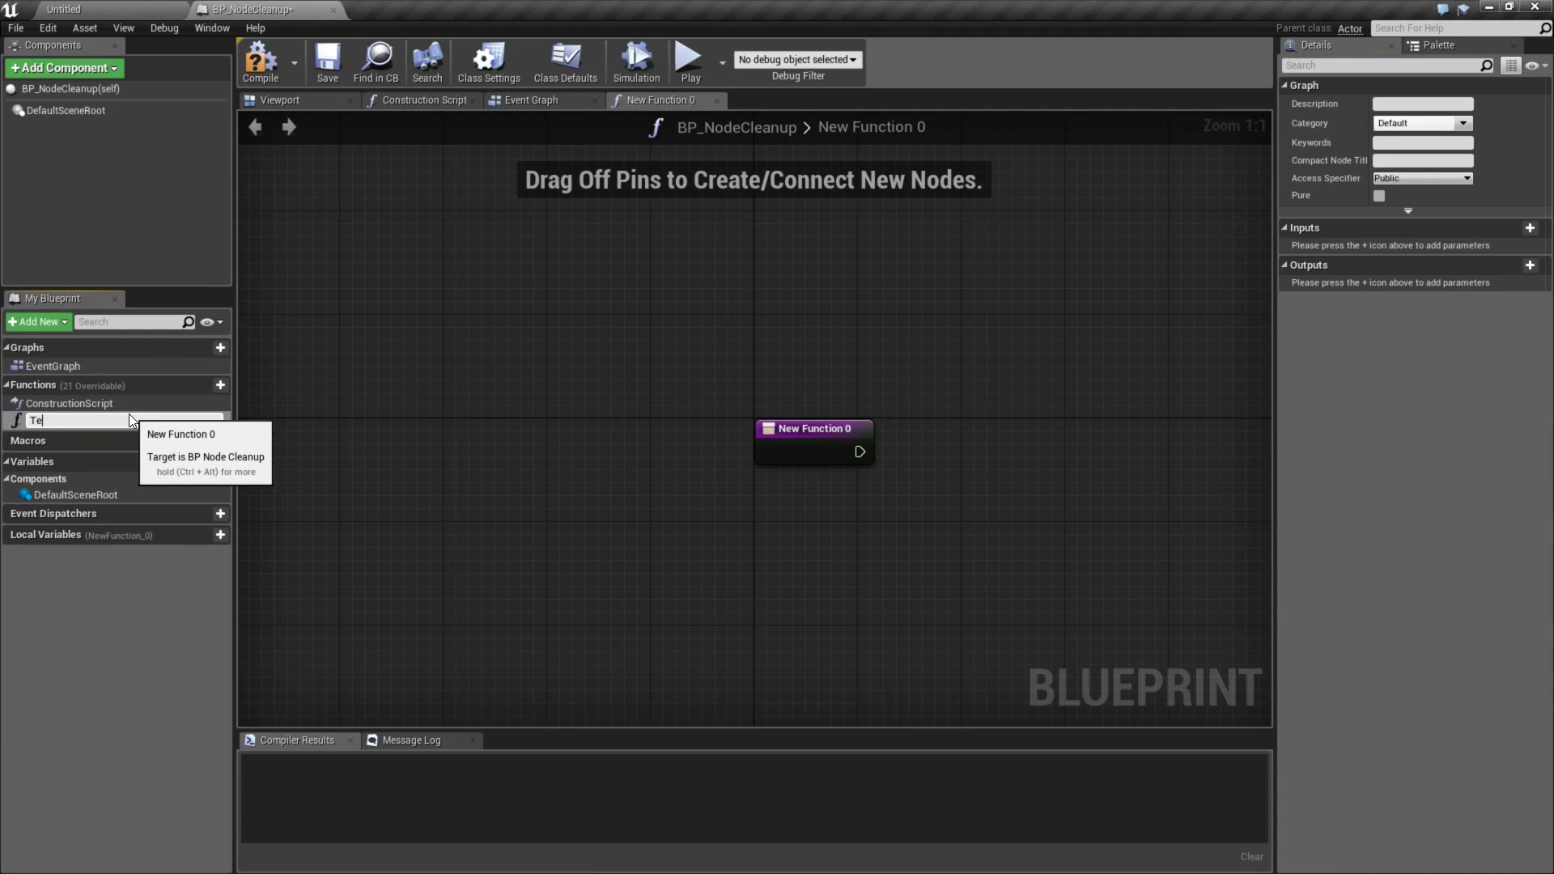
text(estFunction)
key(Return)
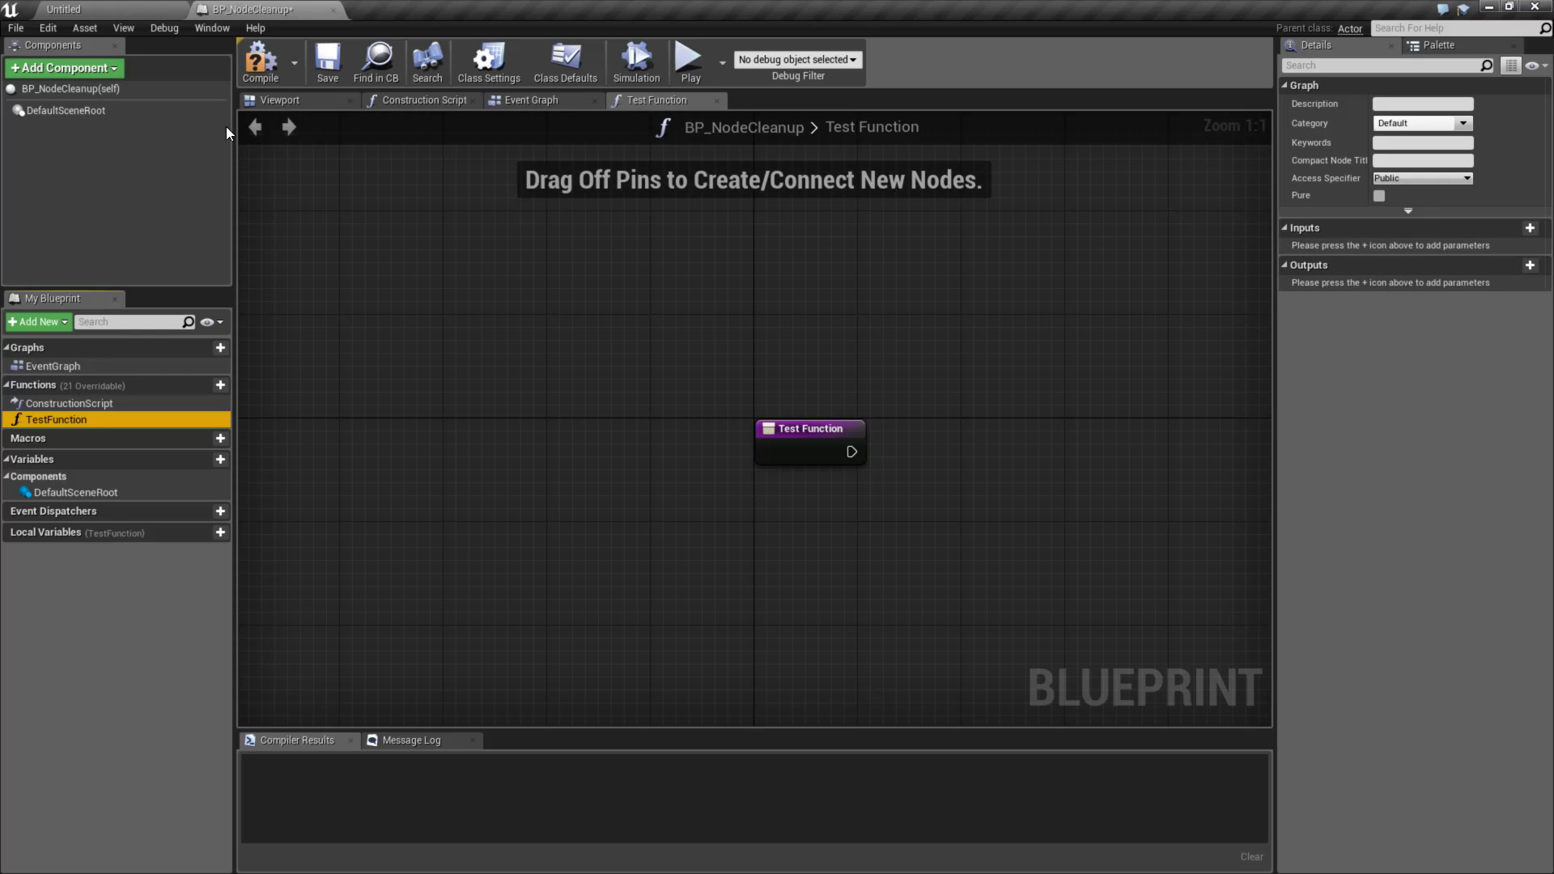
click(260, 61)
click(327, 60)
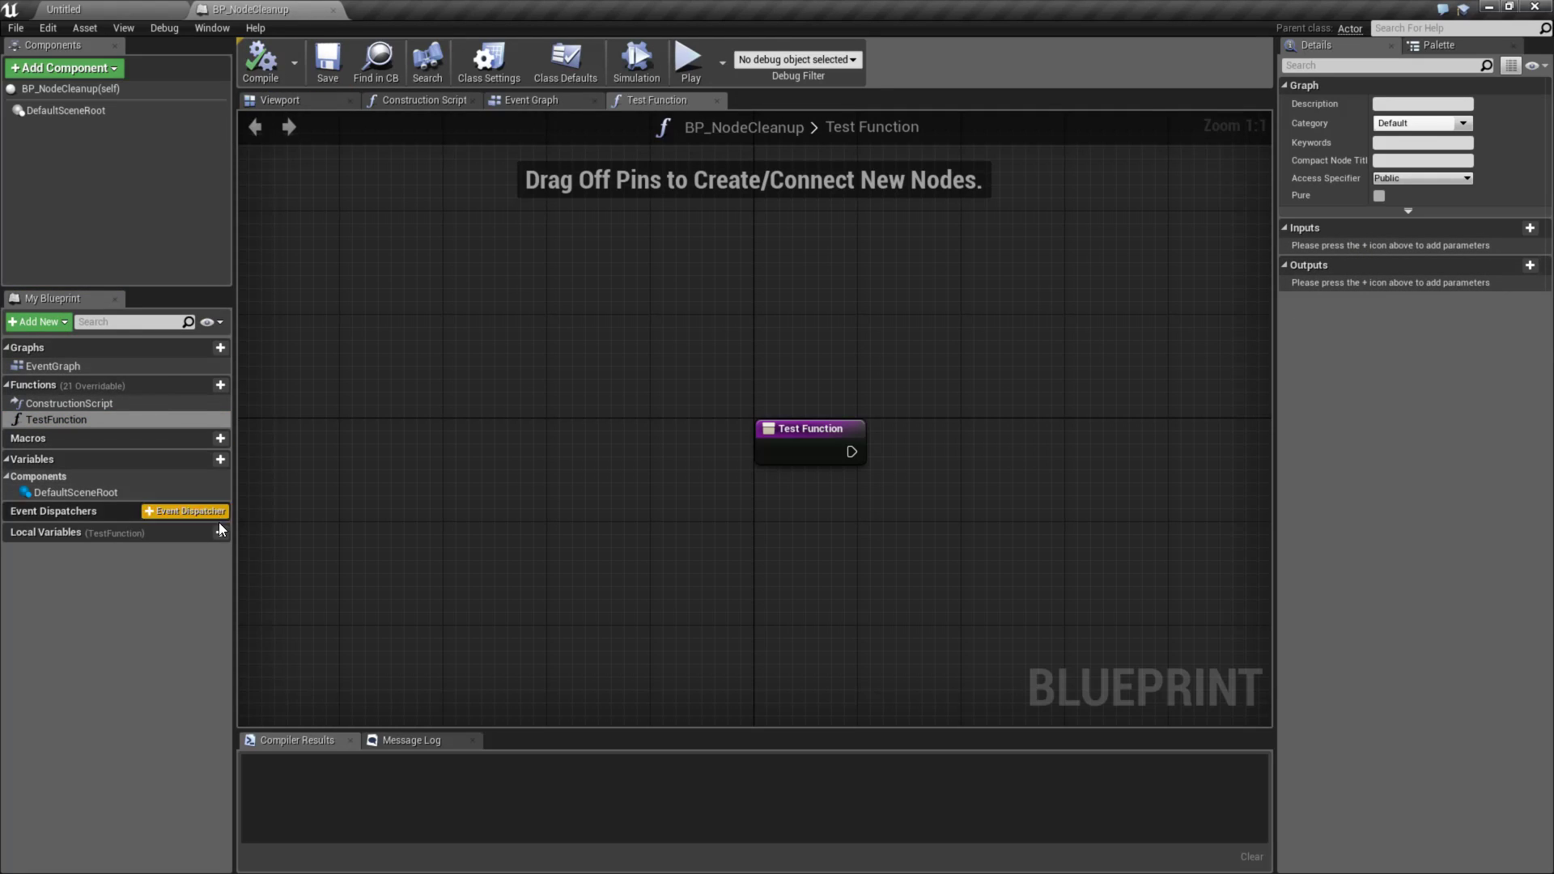
Give TestFunction one Boolean output and three Boolean inputs, then save the Blueprint
click(1527, 266)
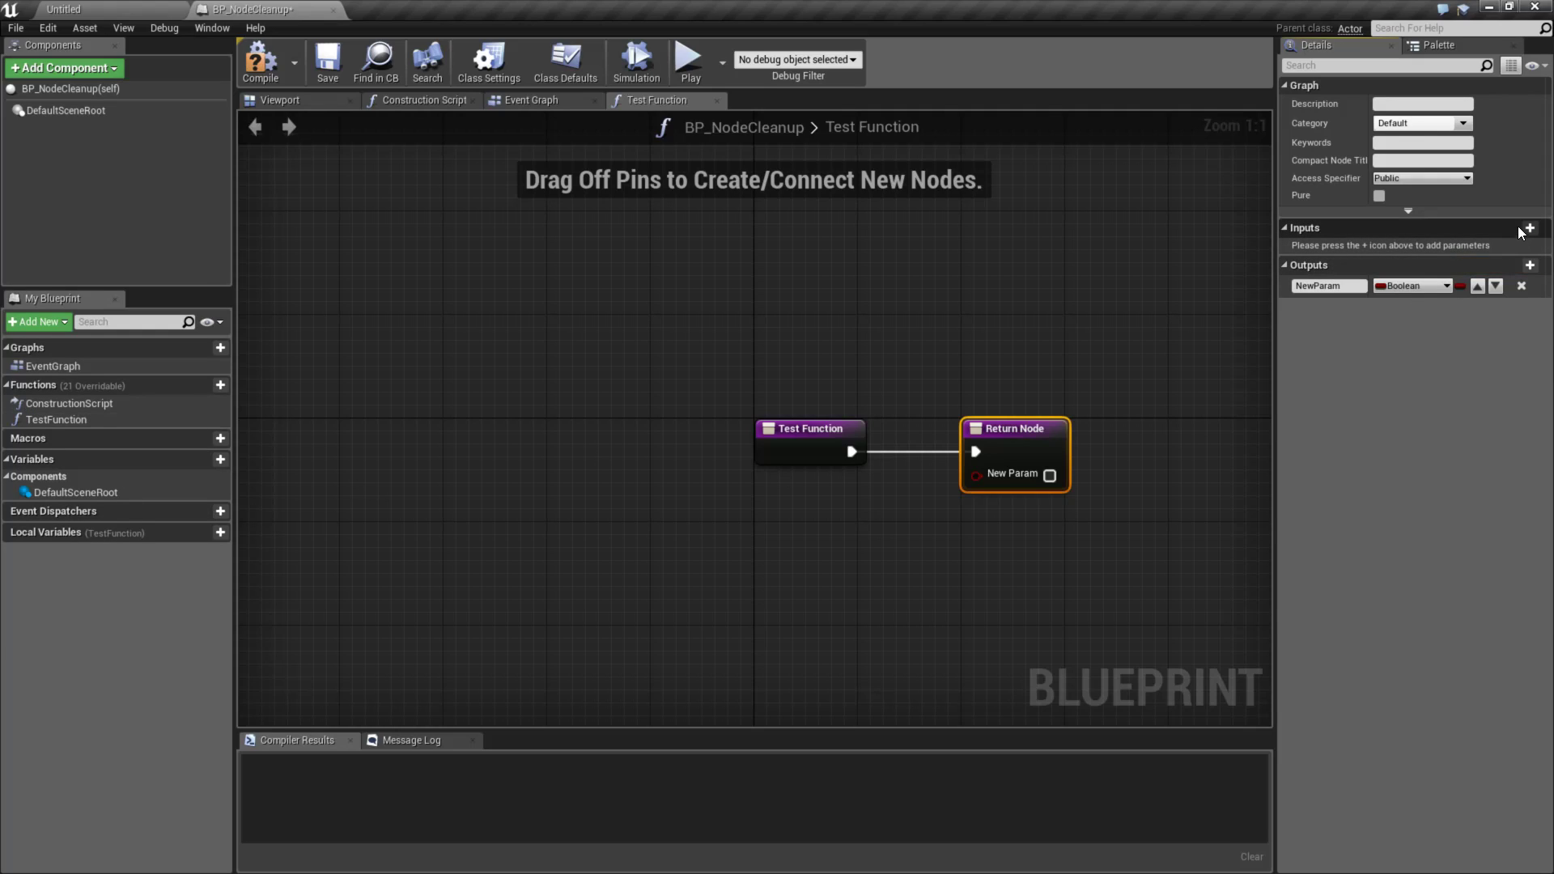
click(1529, 228)
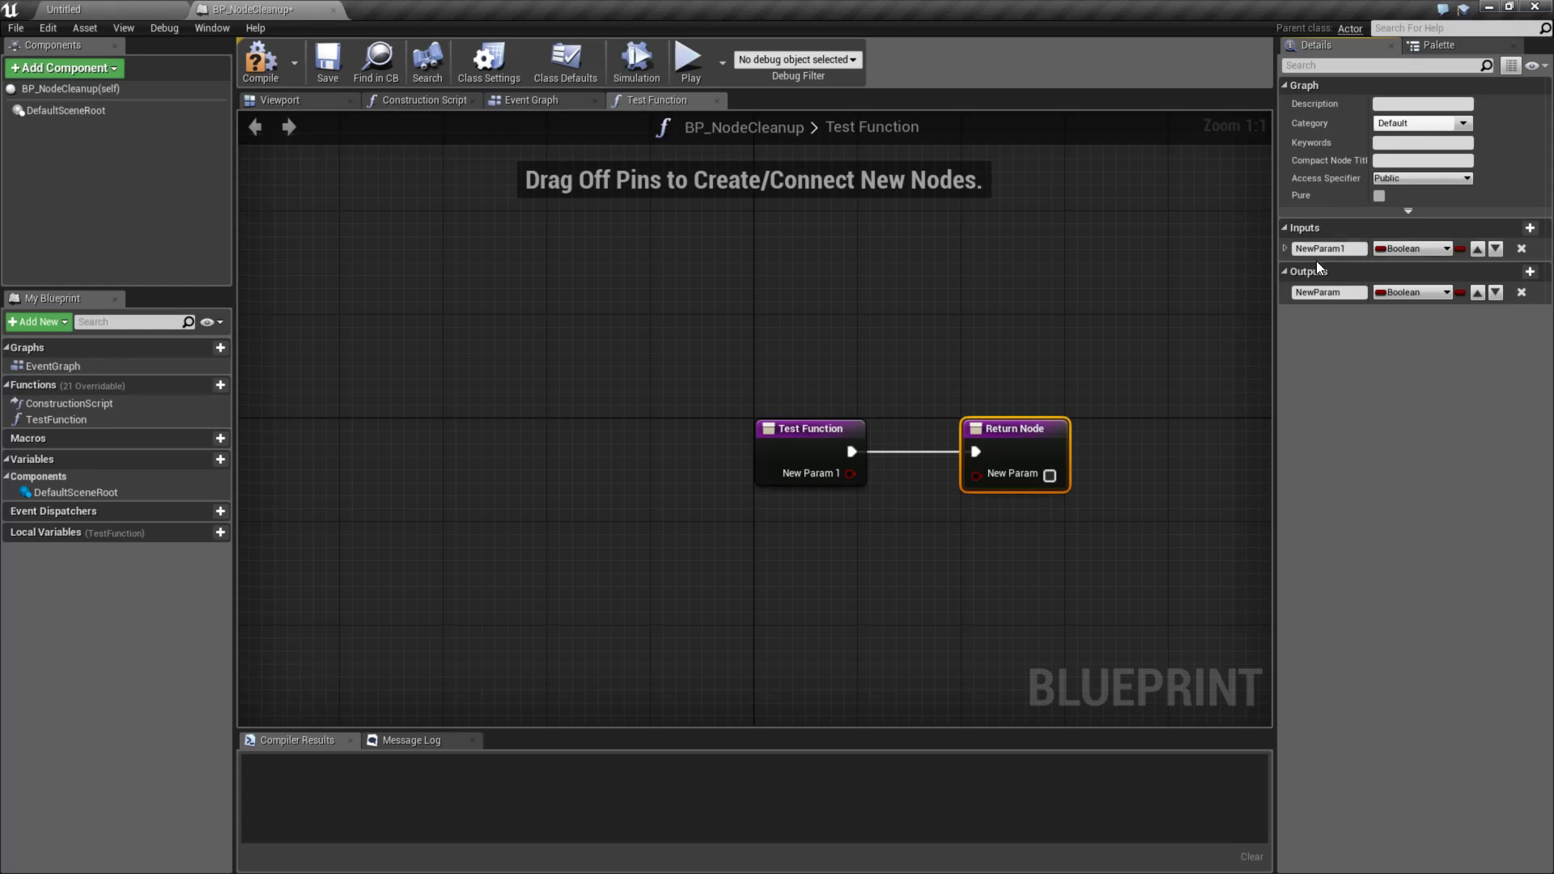
click(1287, 249)
click(1287, 249)
click(1530, 228)
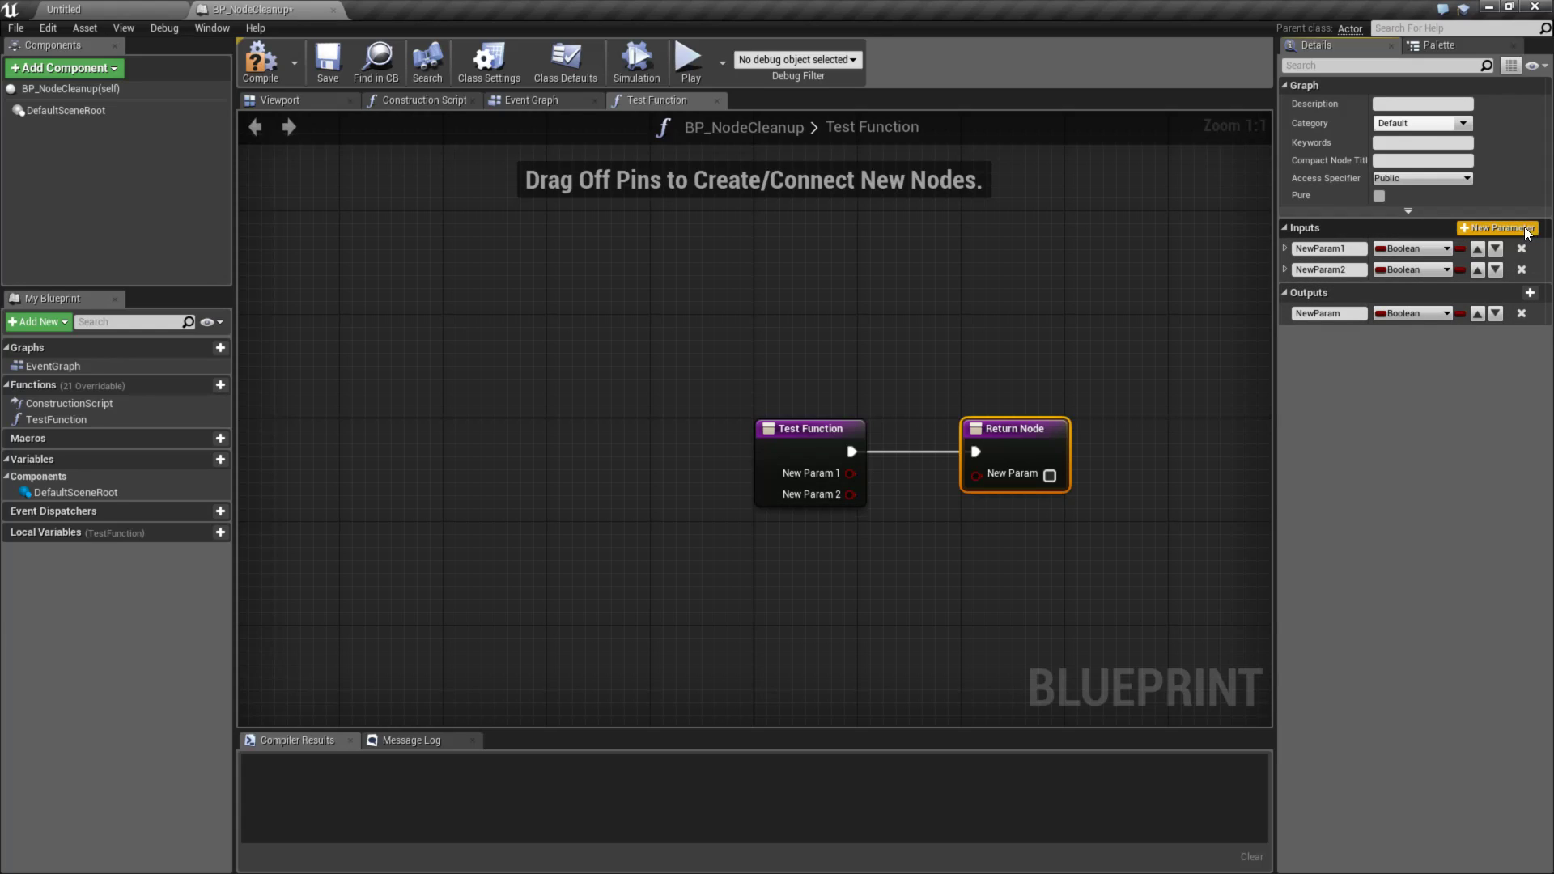
click(1529, 229)
right_drag(1188, 429, 972, 430)
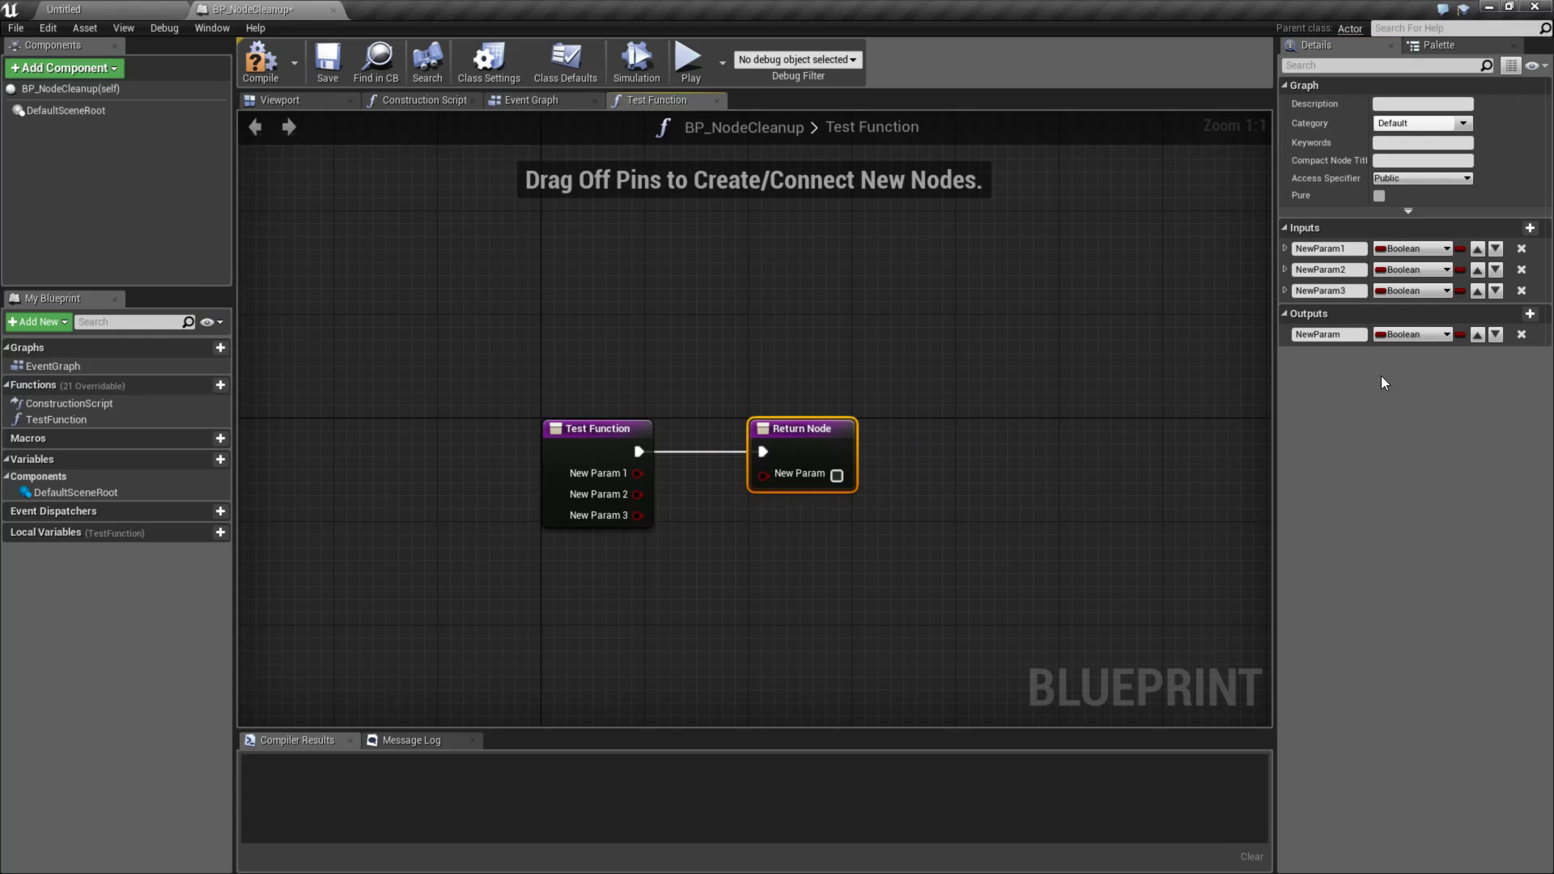
mouse_move(972, 358)
right_down()
mouse_move(1009, 365)
mouse_move(995, 376)
right_up()
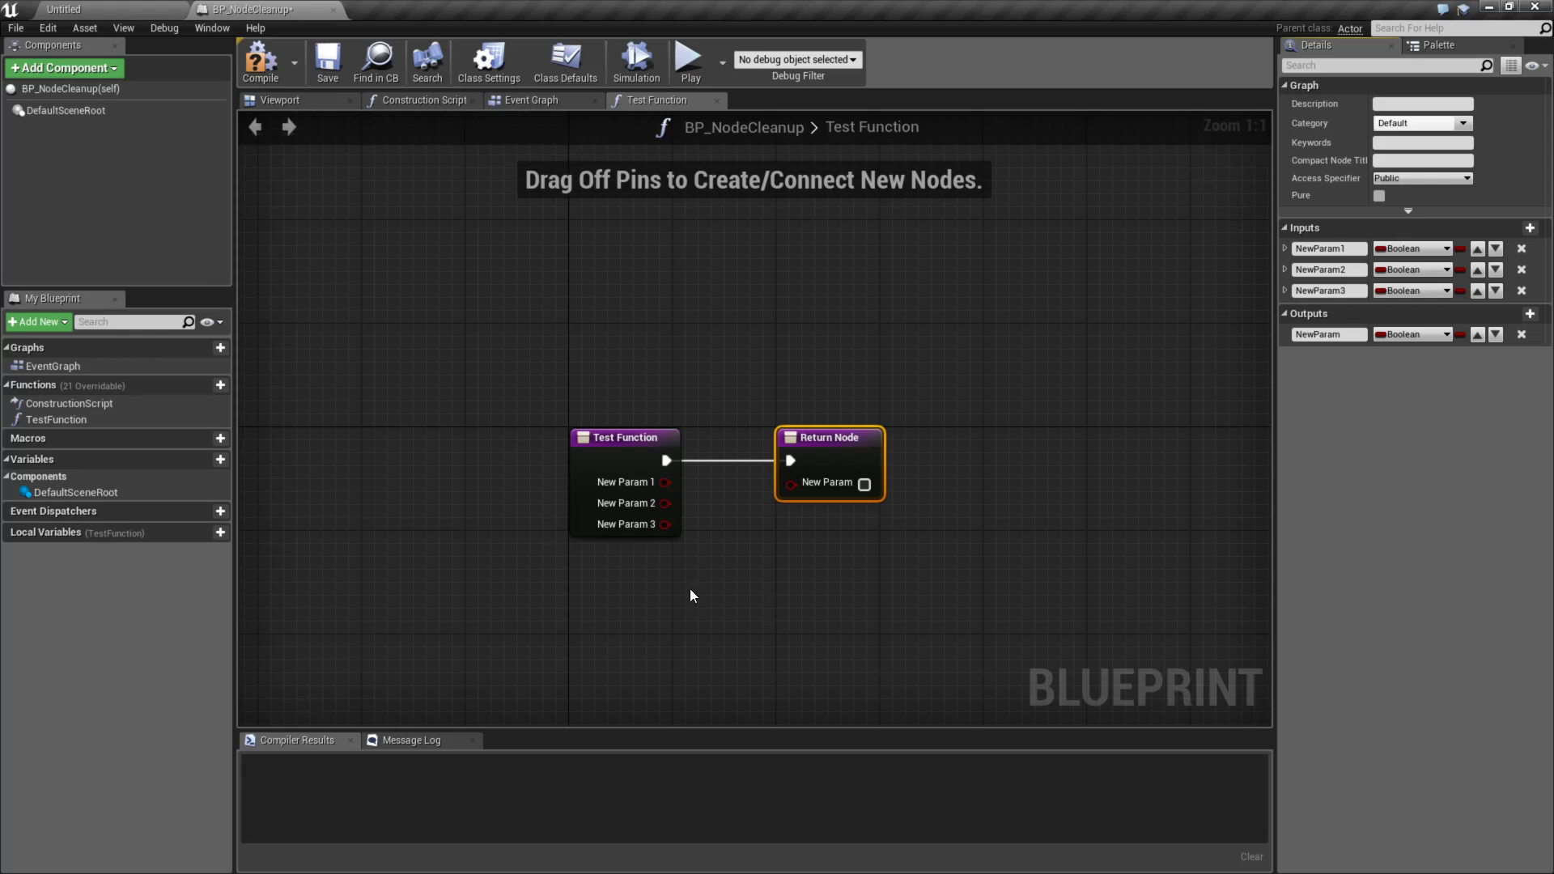
click(329, 64)
Create a Blueprint Function Library in the BlueprintNodeCleanup folder and open NewFunctionLibrary
click(64, 8)
right_click(488, 701)
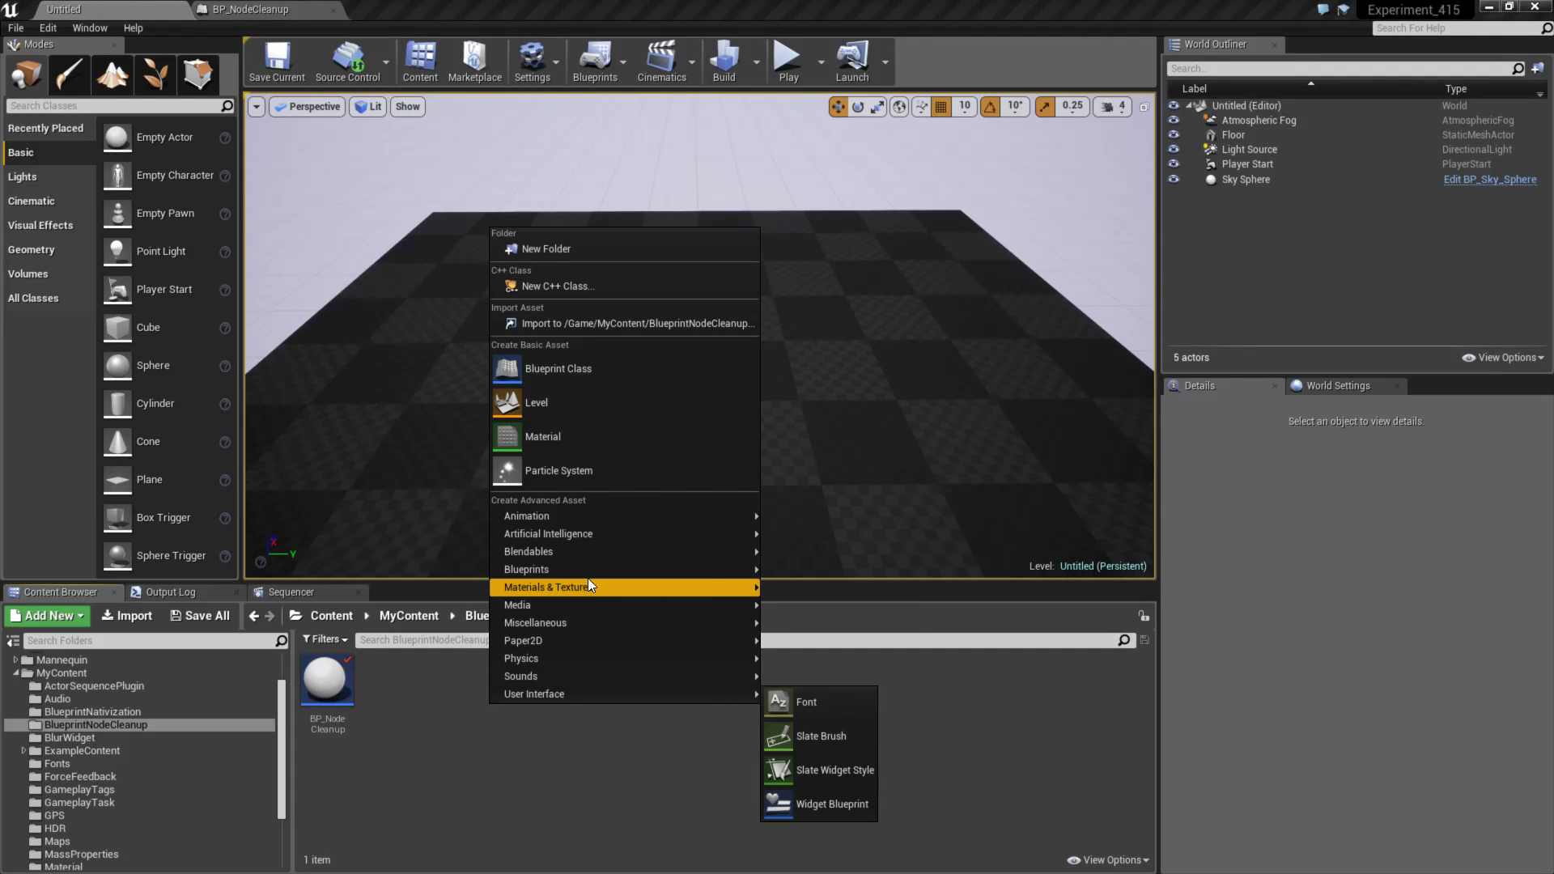
mouse_move(590, 571)
click(839, 614)
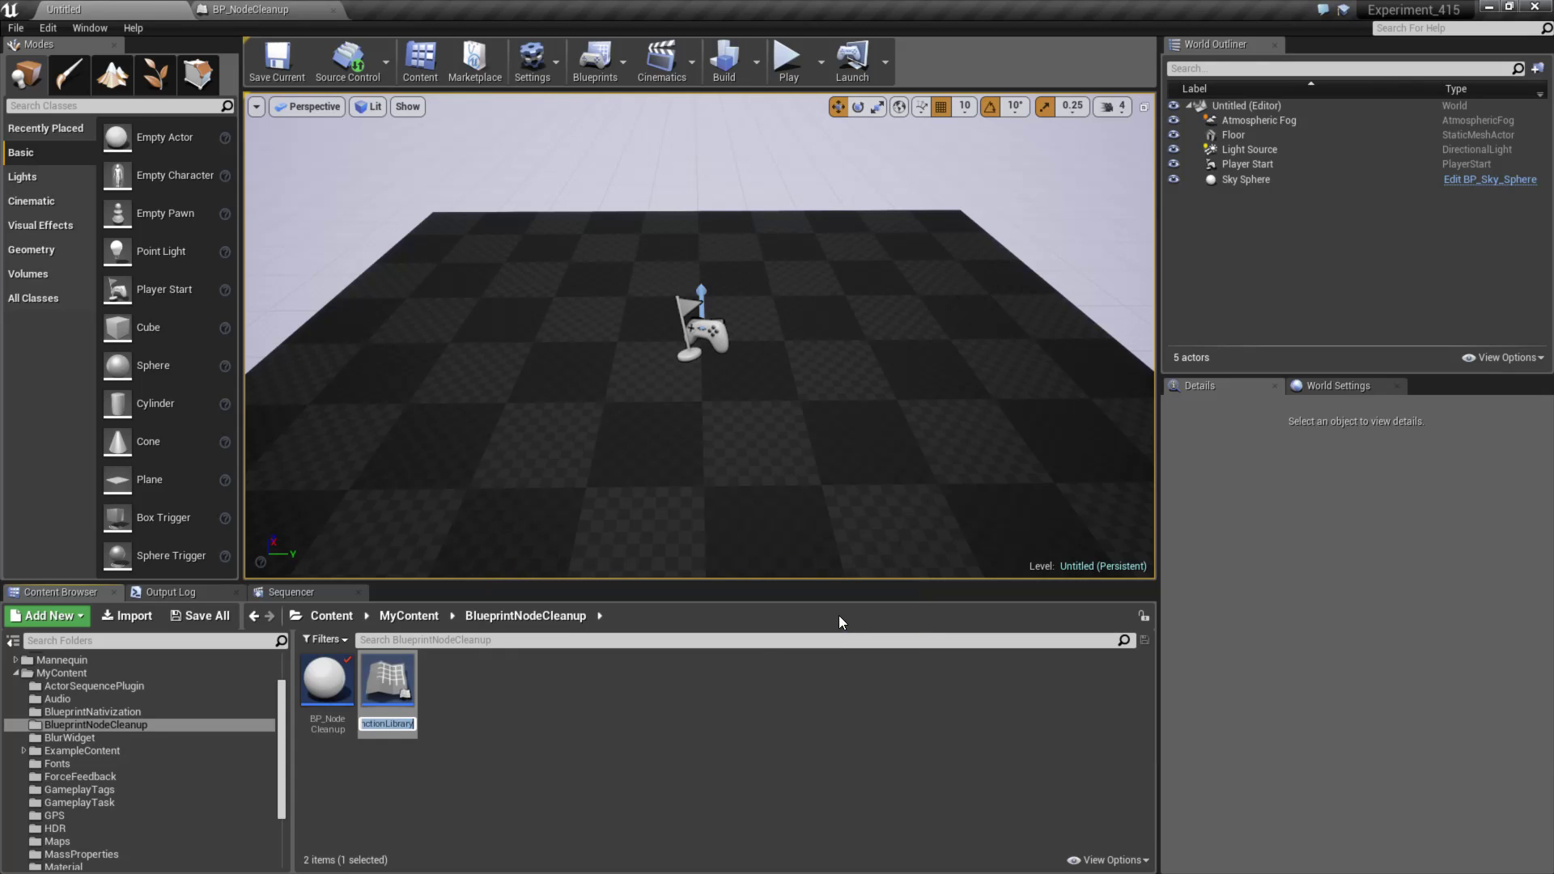
double_click(389, 717)
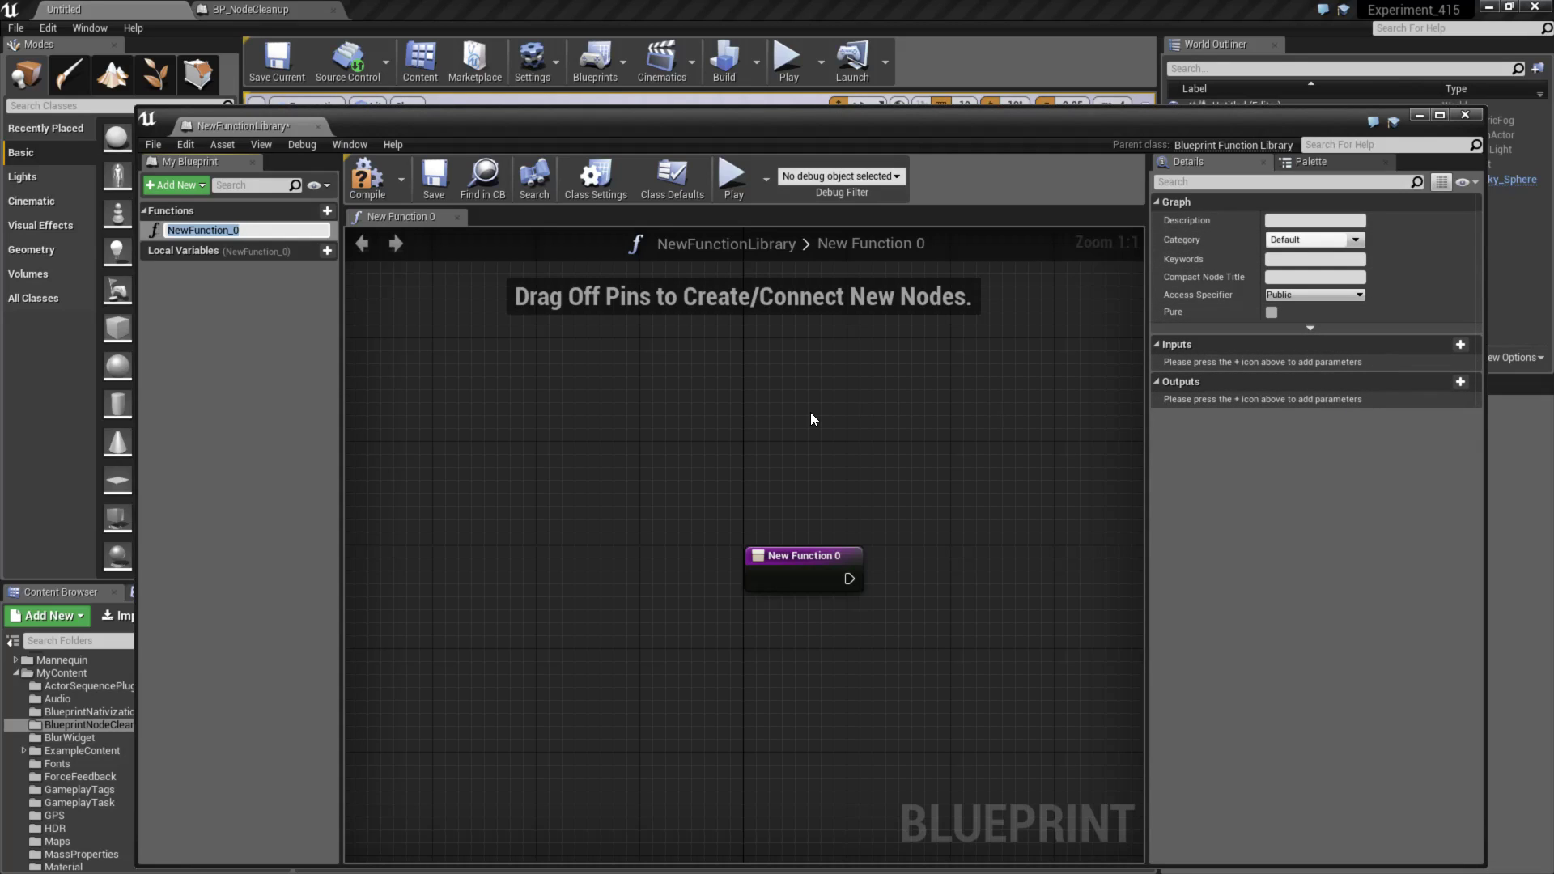
key(Return)
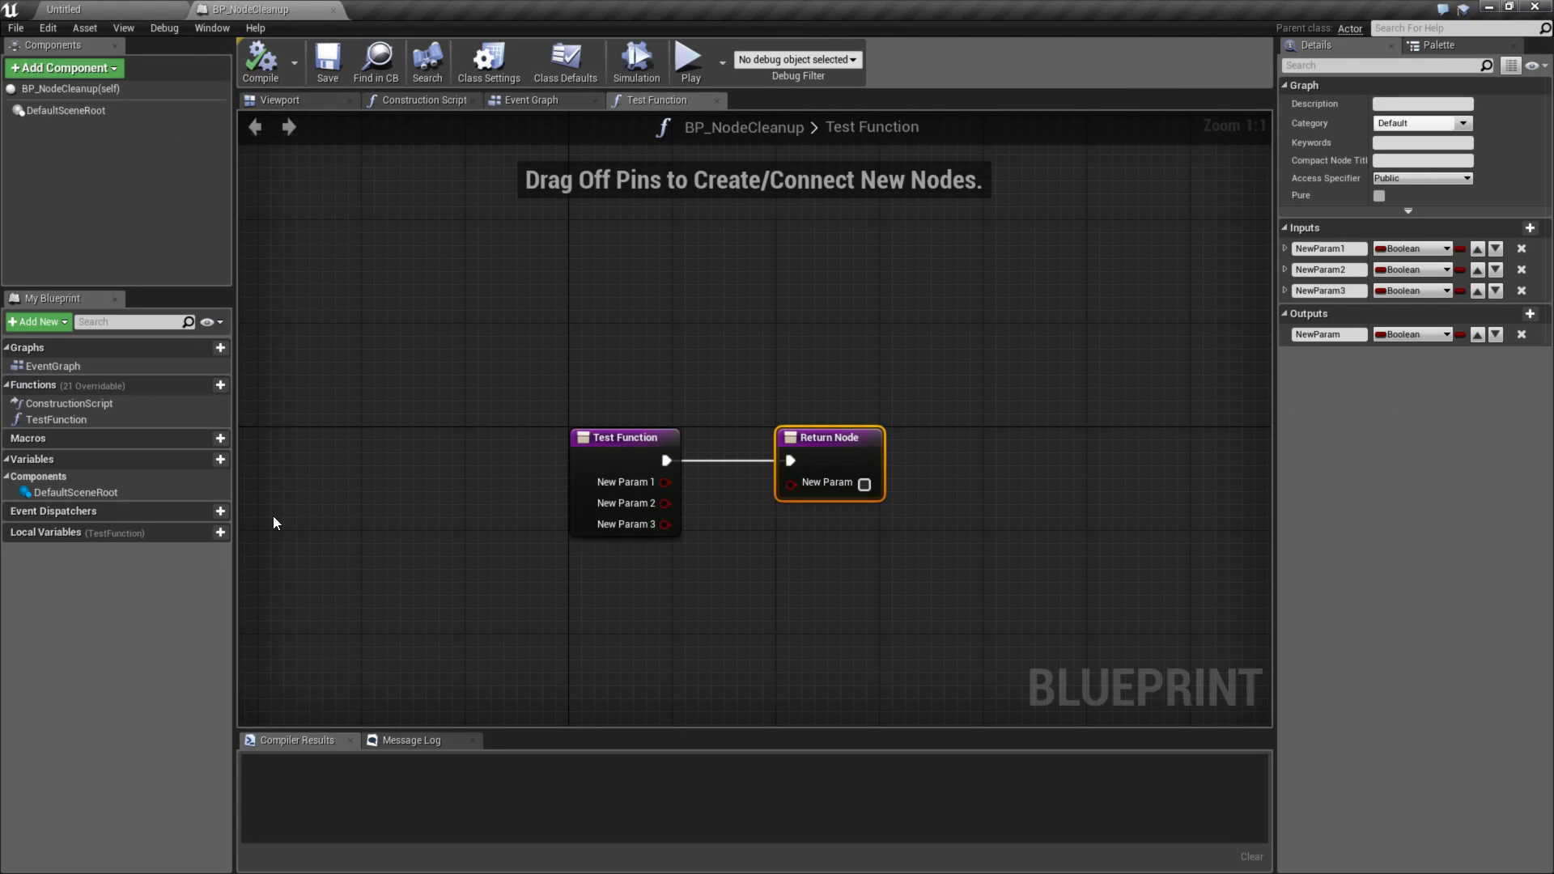
Search the function graph's node list for 'custom eve', then dismiss the search
right_click(488, 306)
text(custom ev)
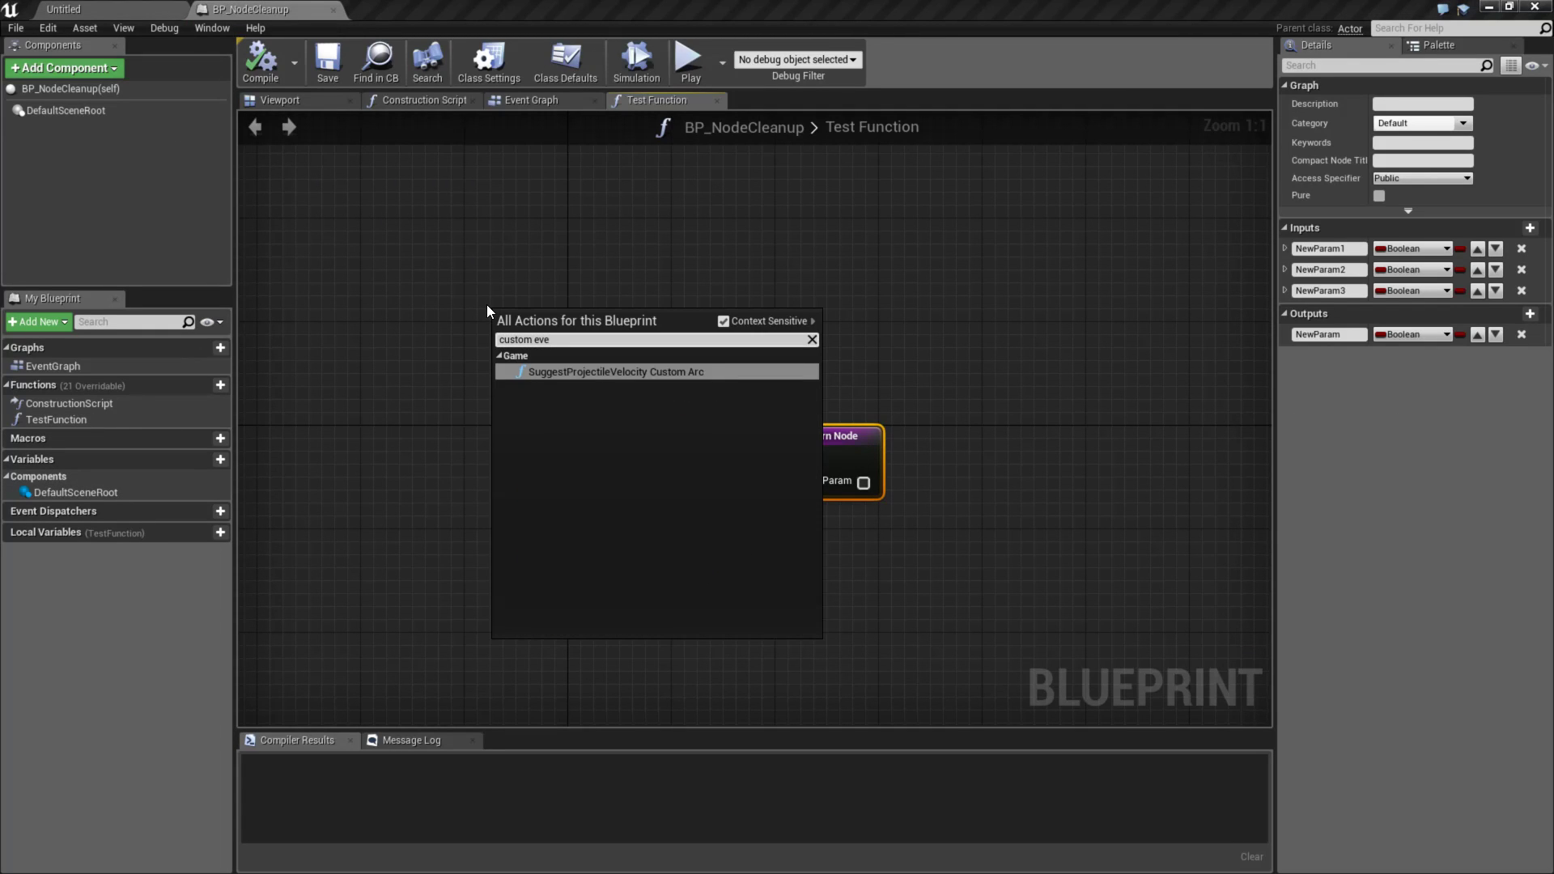
text(e)
key(ctrl+a)
click(565, 183)
Add a CustomEvent_0 node to BP_NodeCleanup's Event Graph, keeping its default name
click(531, 99)
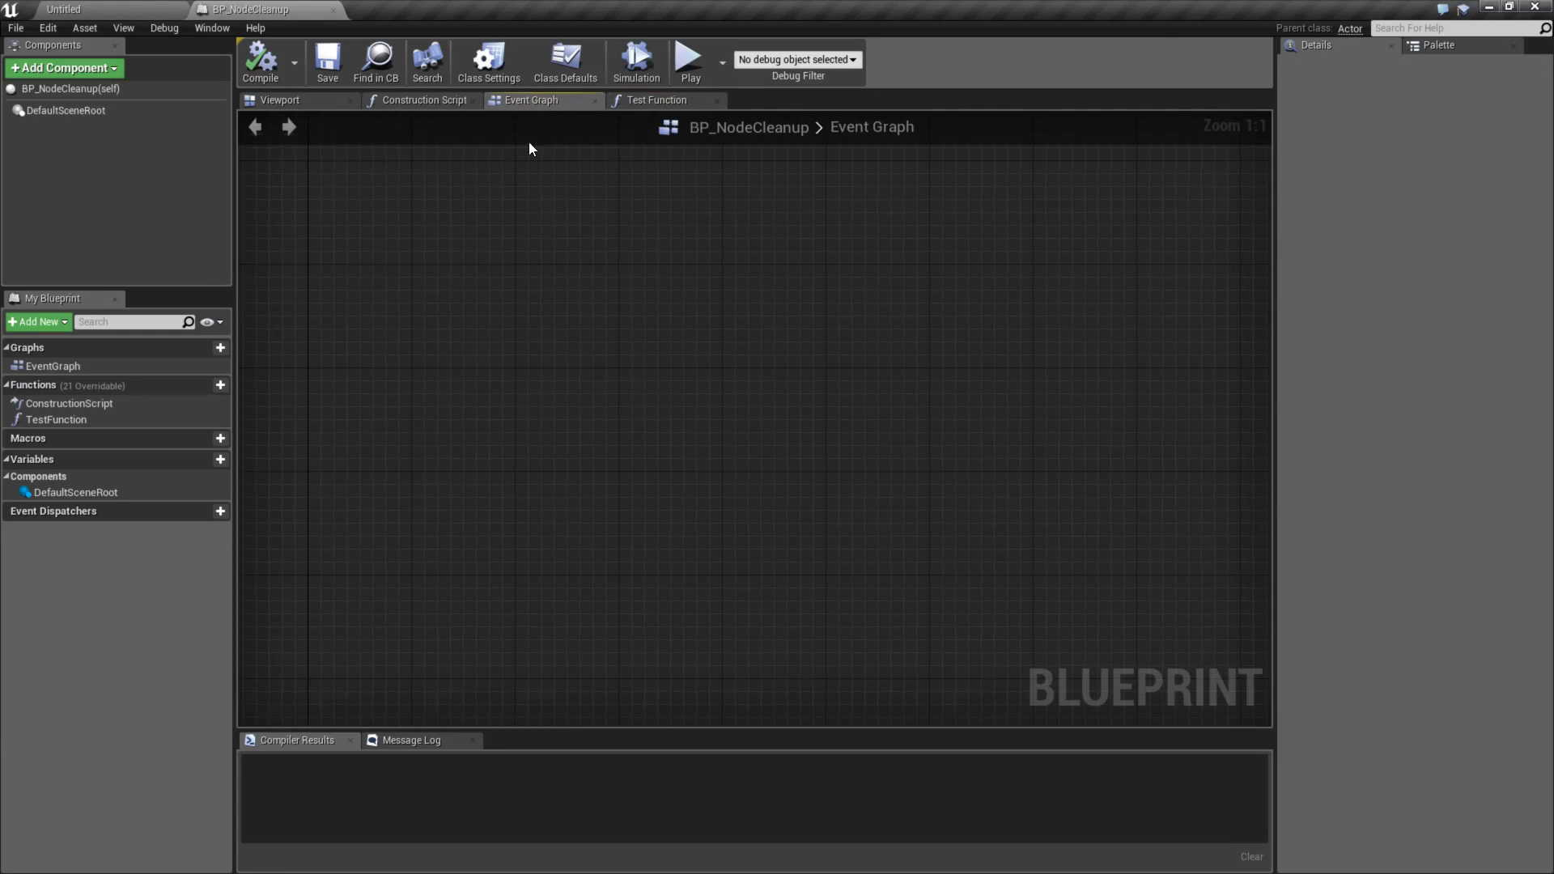
right_click(606, 390)
text(custom eve)
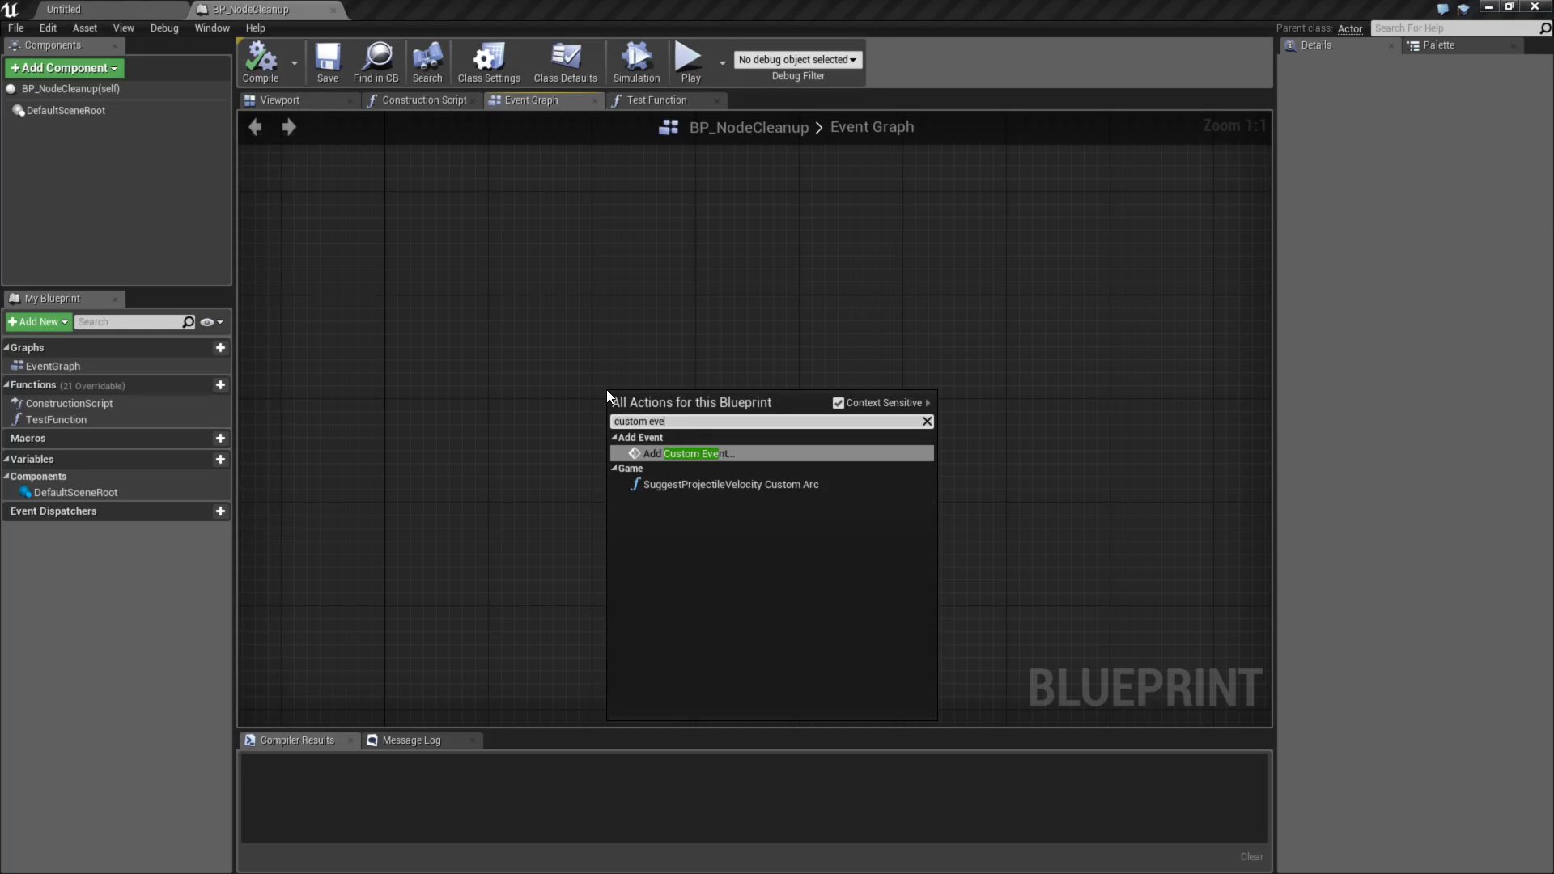
key(Return)
click(860, 440)
click(652, 412)
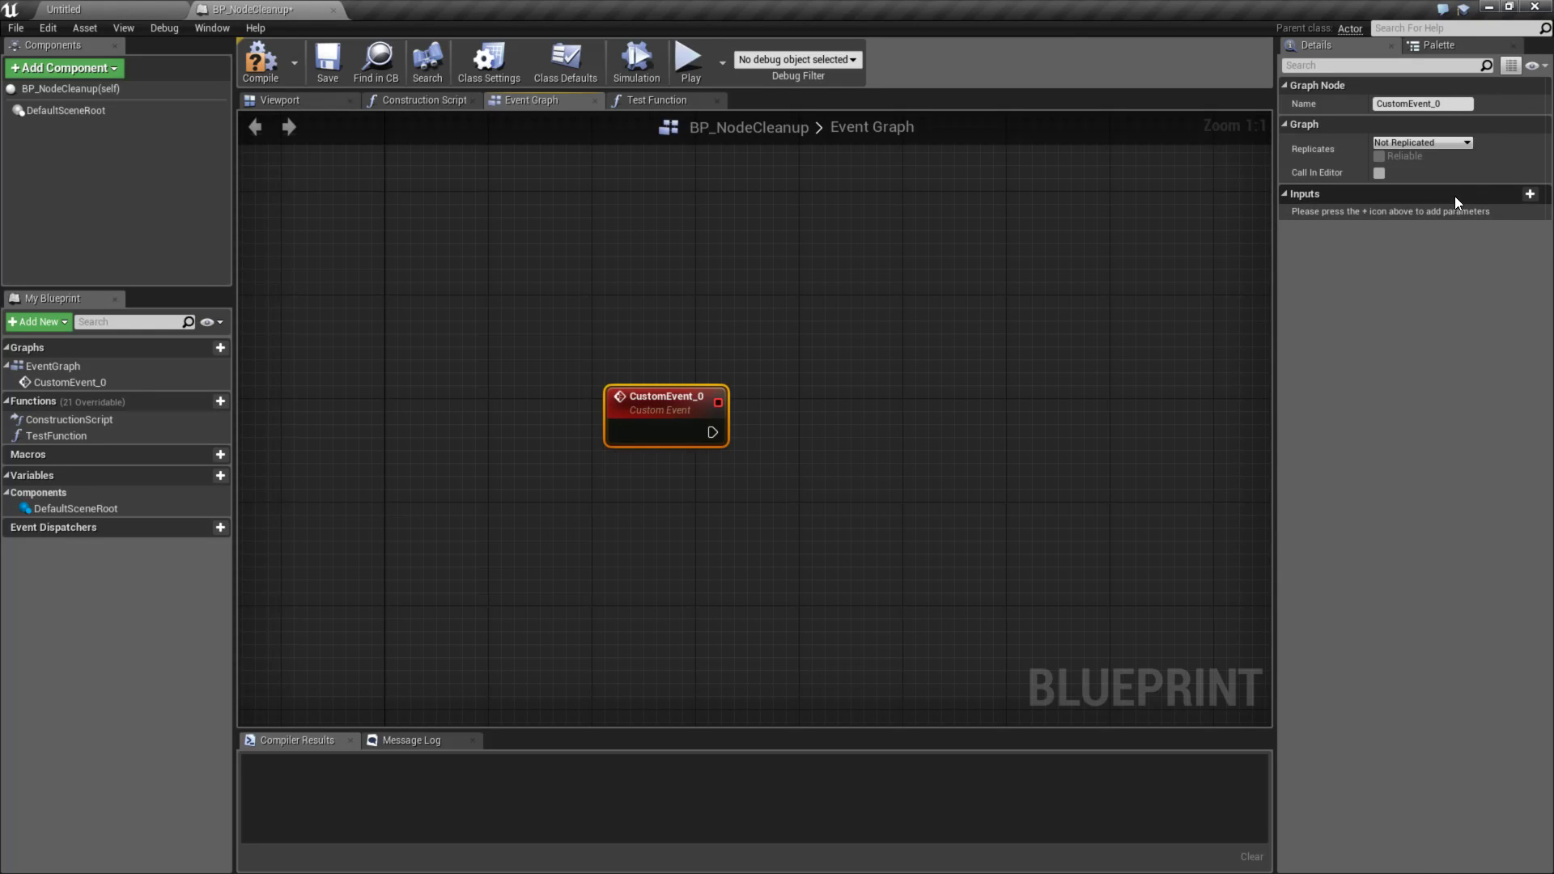
right_drag(673, 408, 701, 465)
click(761, 405)
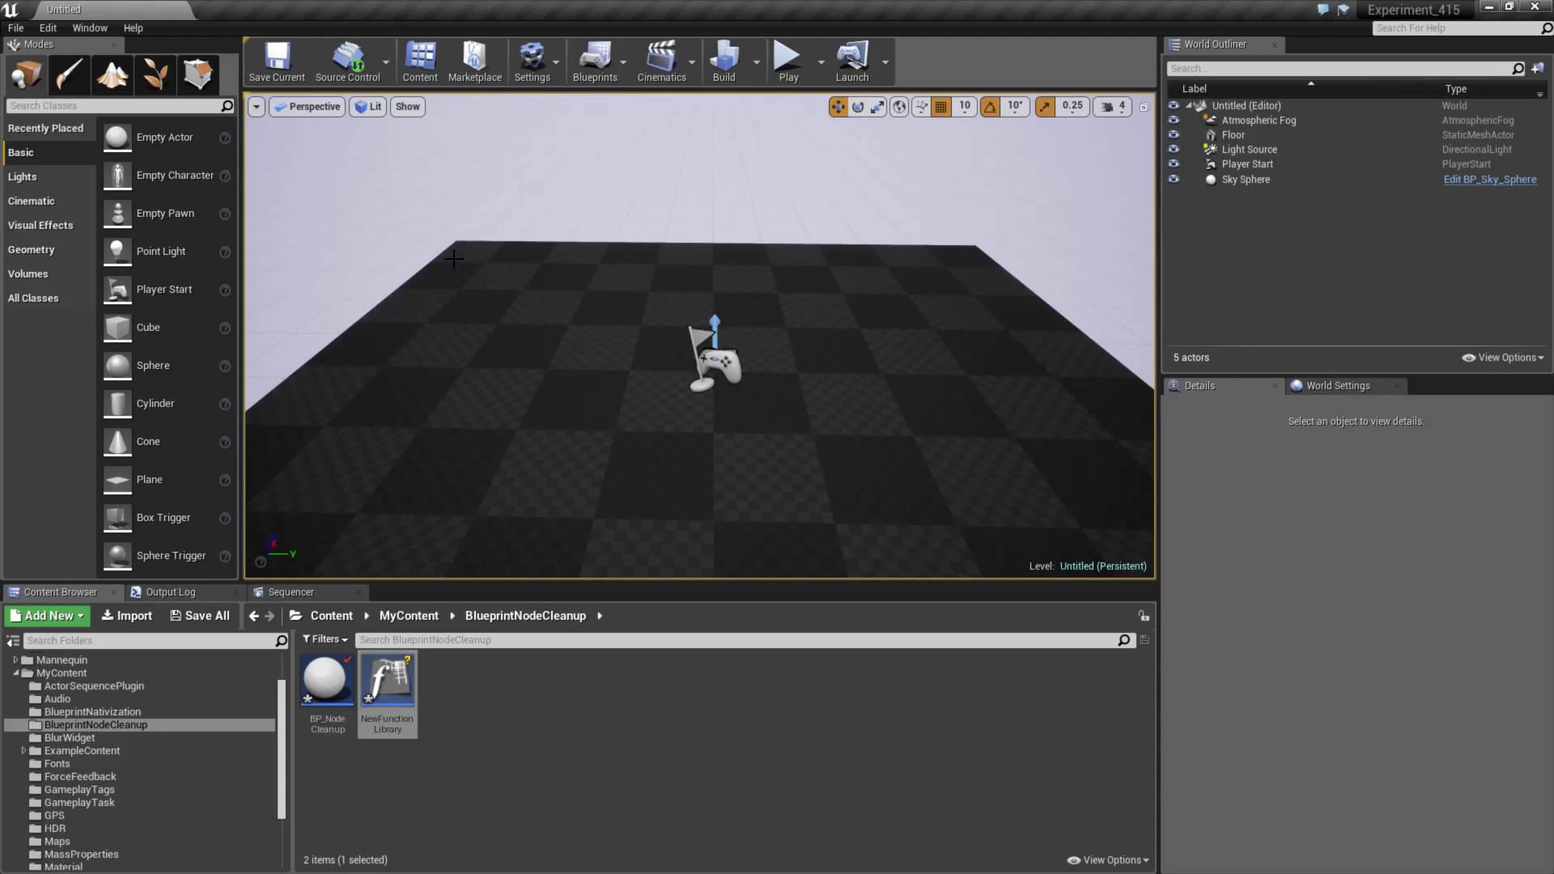
Open Editor Preferences on the General - Global page, then return to the Untitled level
click(45, 29)
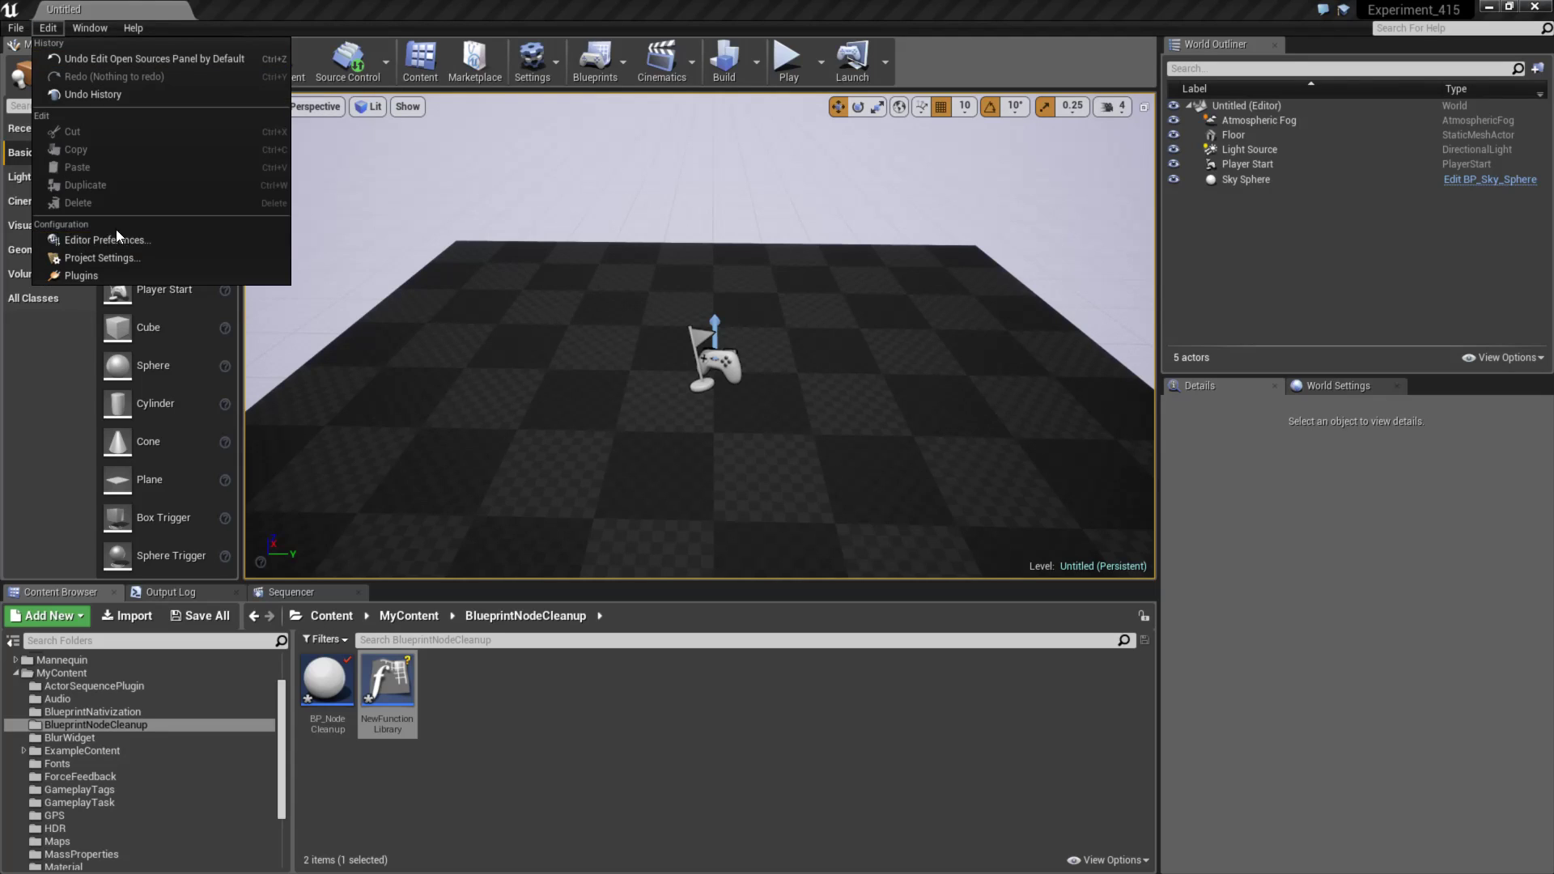
click(88, 240)
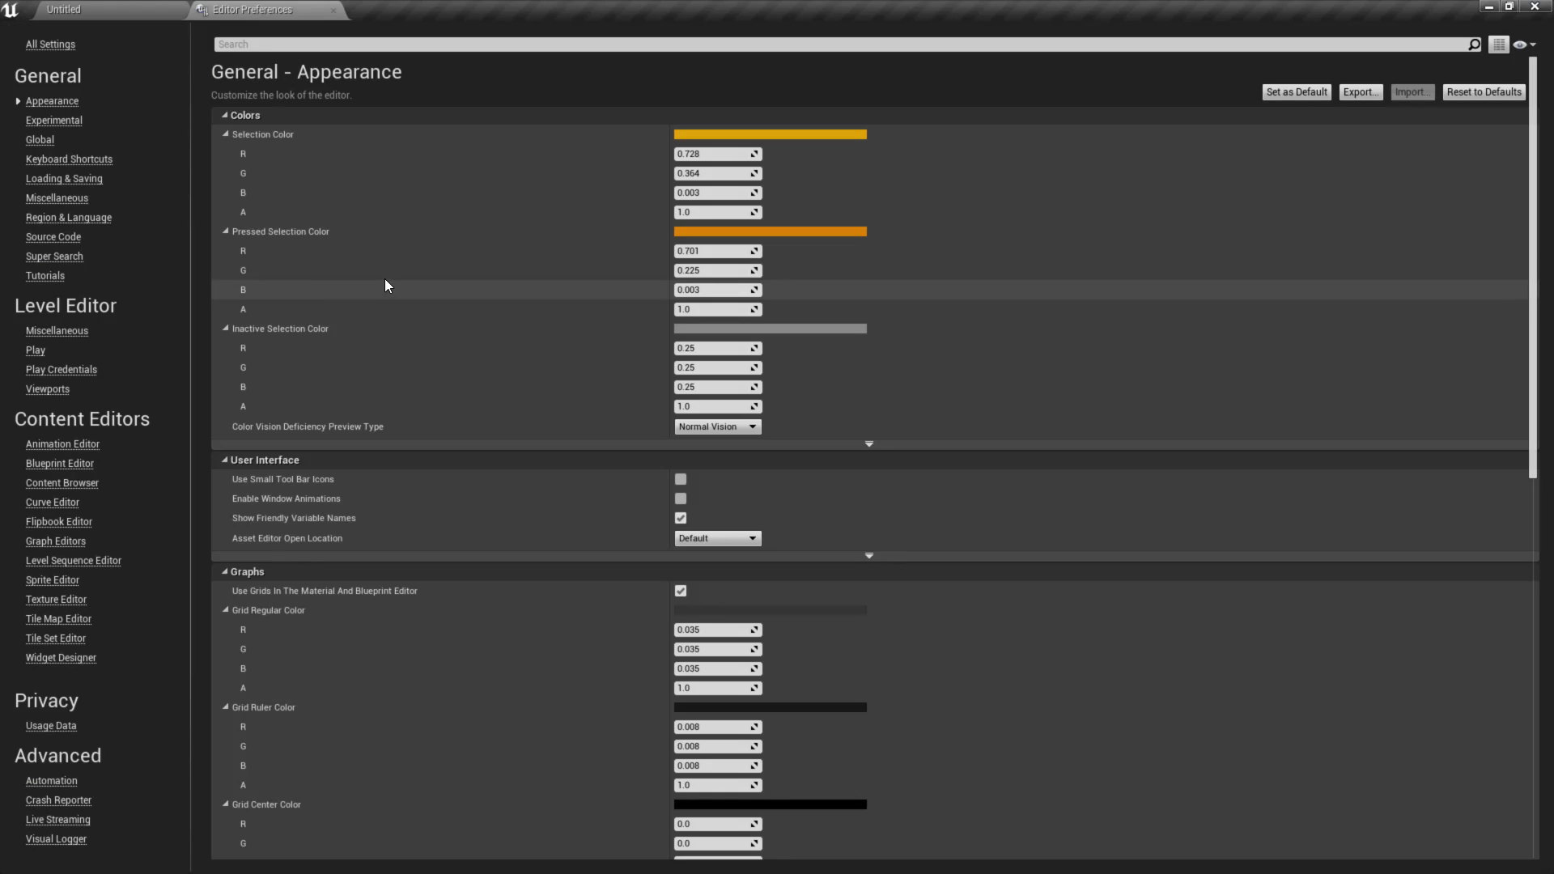
click(32, 142)
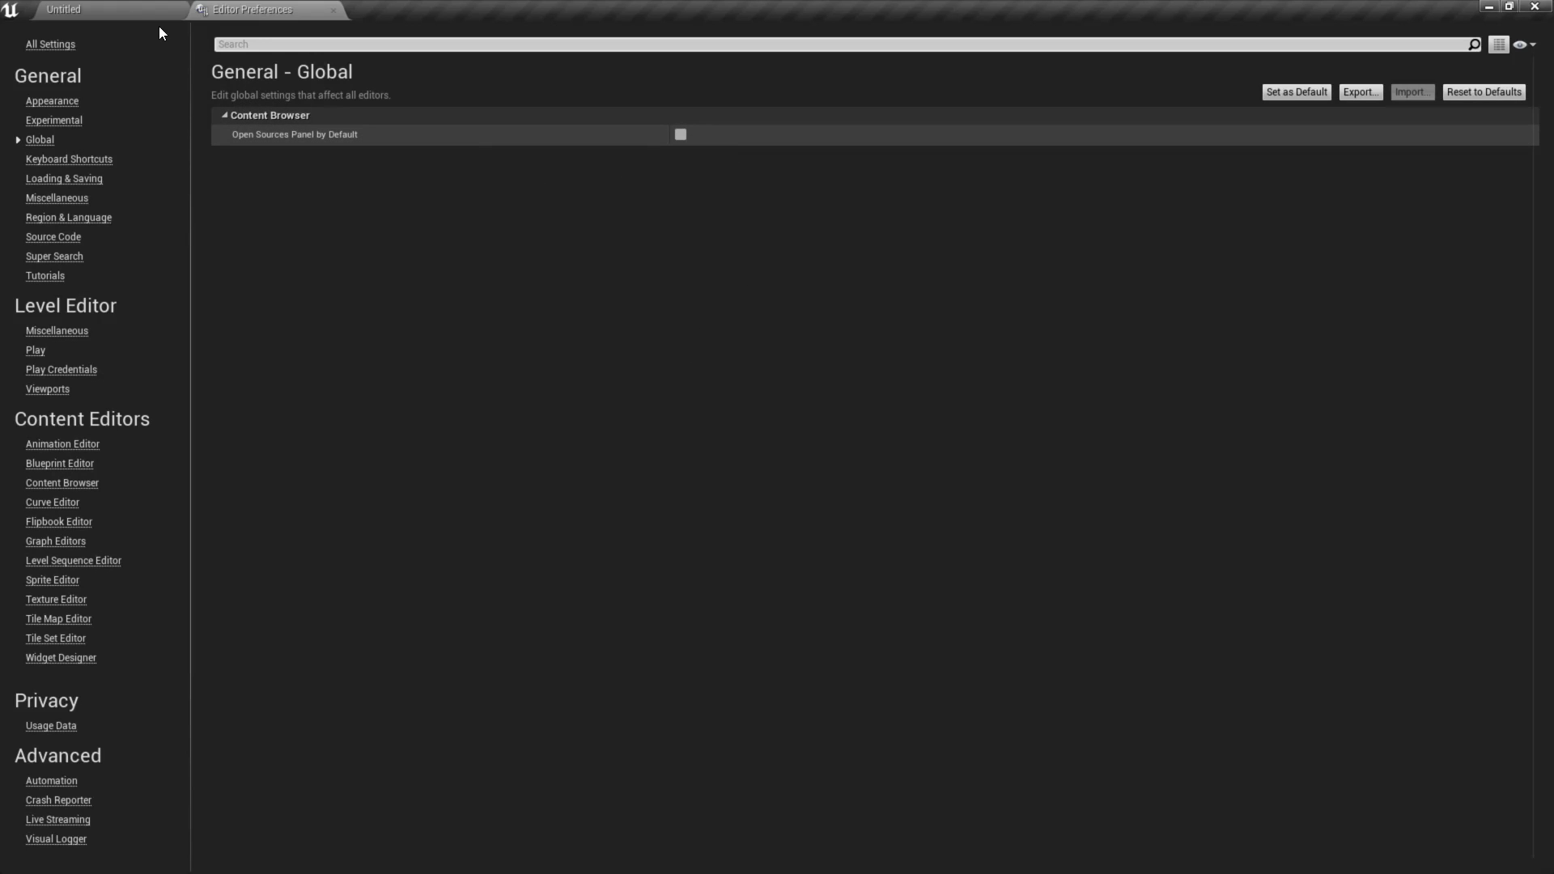
click(118, 8)
Open Content Browser 2, reposition it, toggle its folder tree, and close it
click(85, 29)
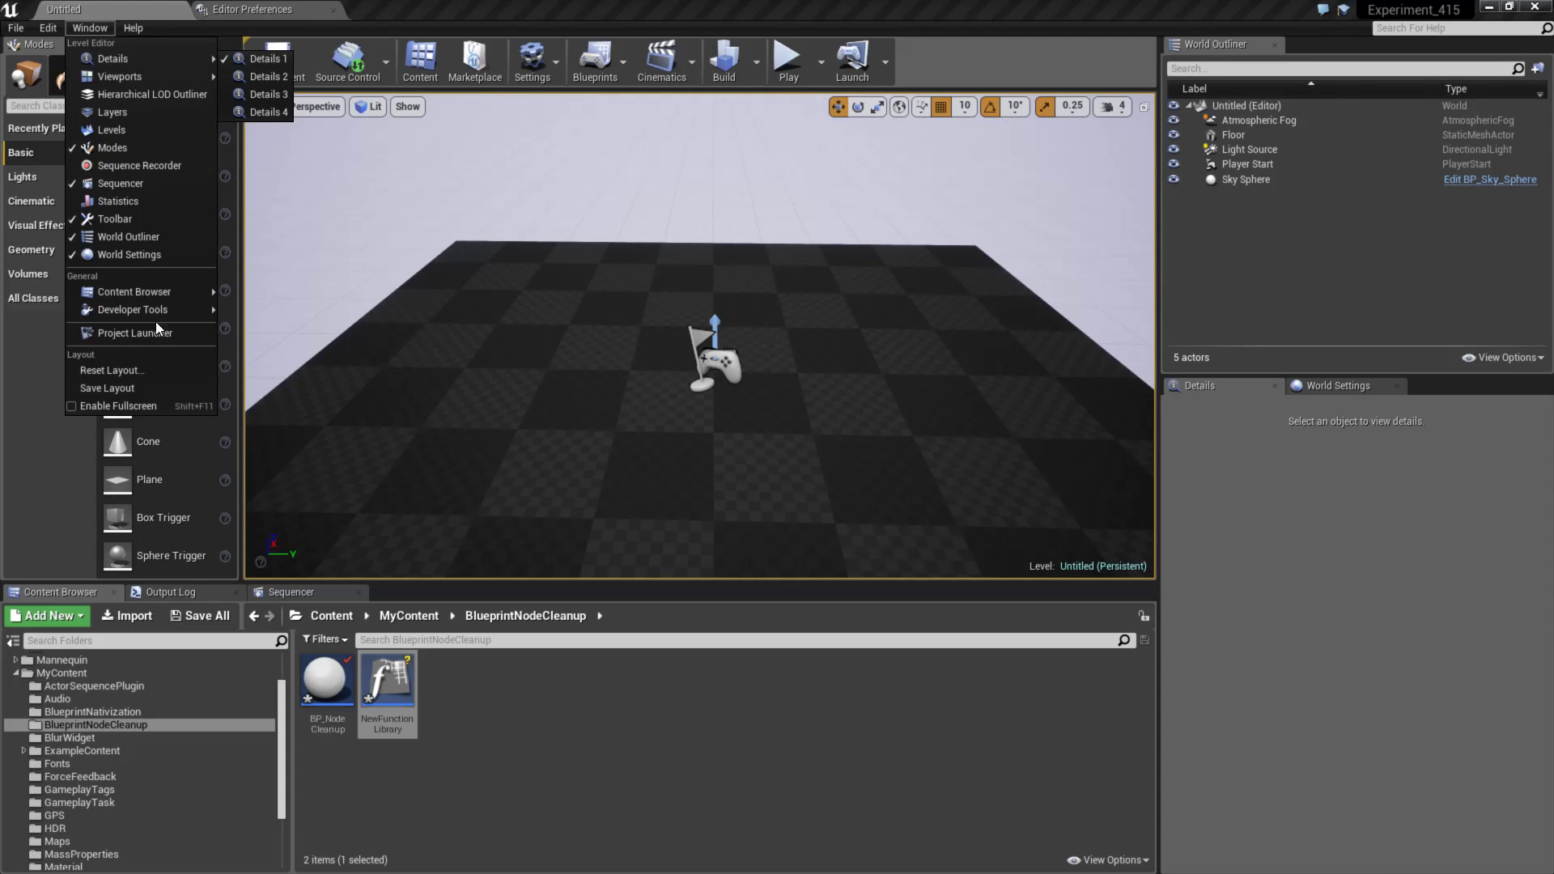
mouse_move(153, 294)
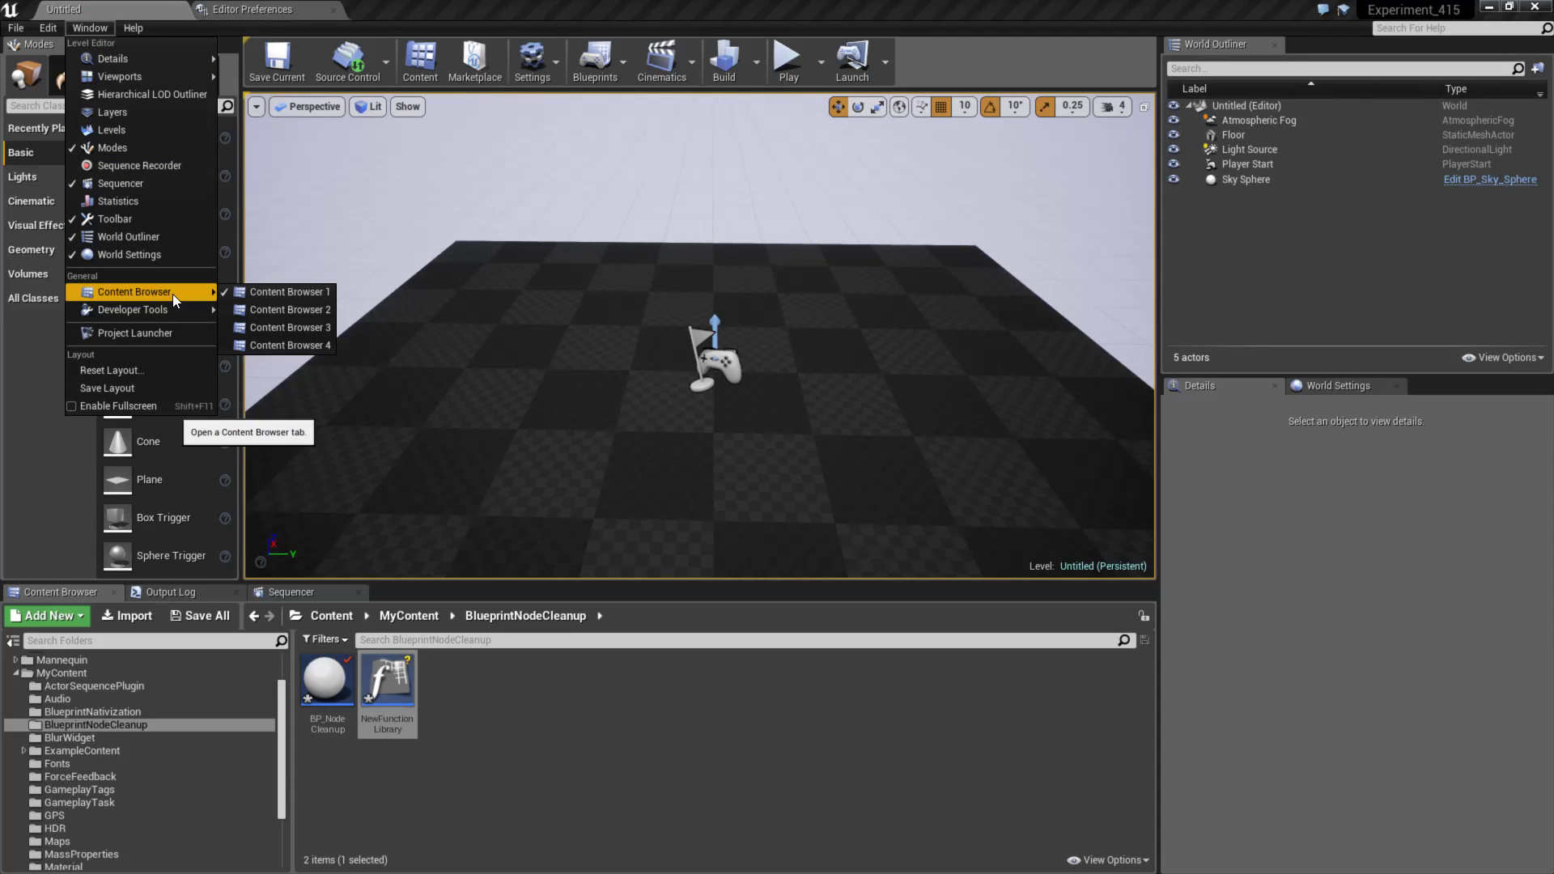
click(289, 312)
drag(869, 362, 714, 284)
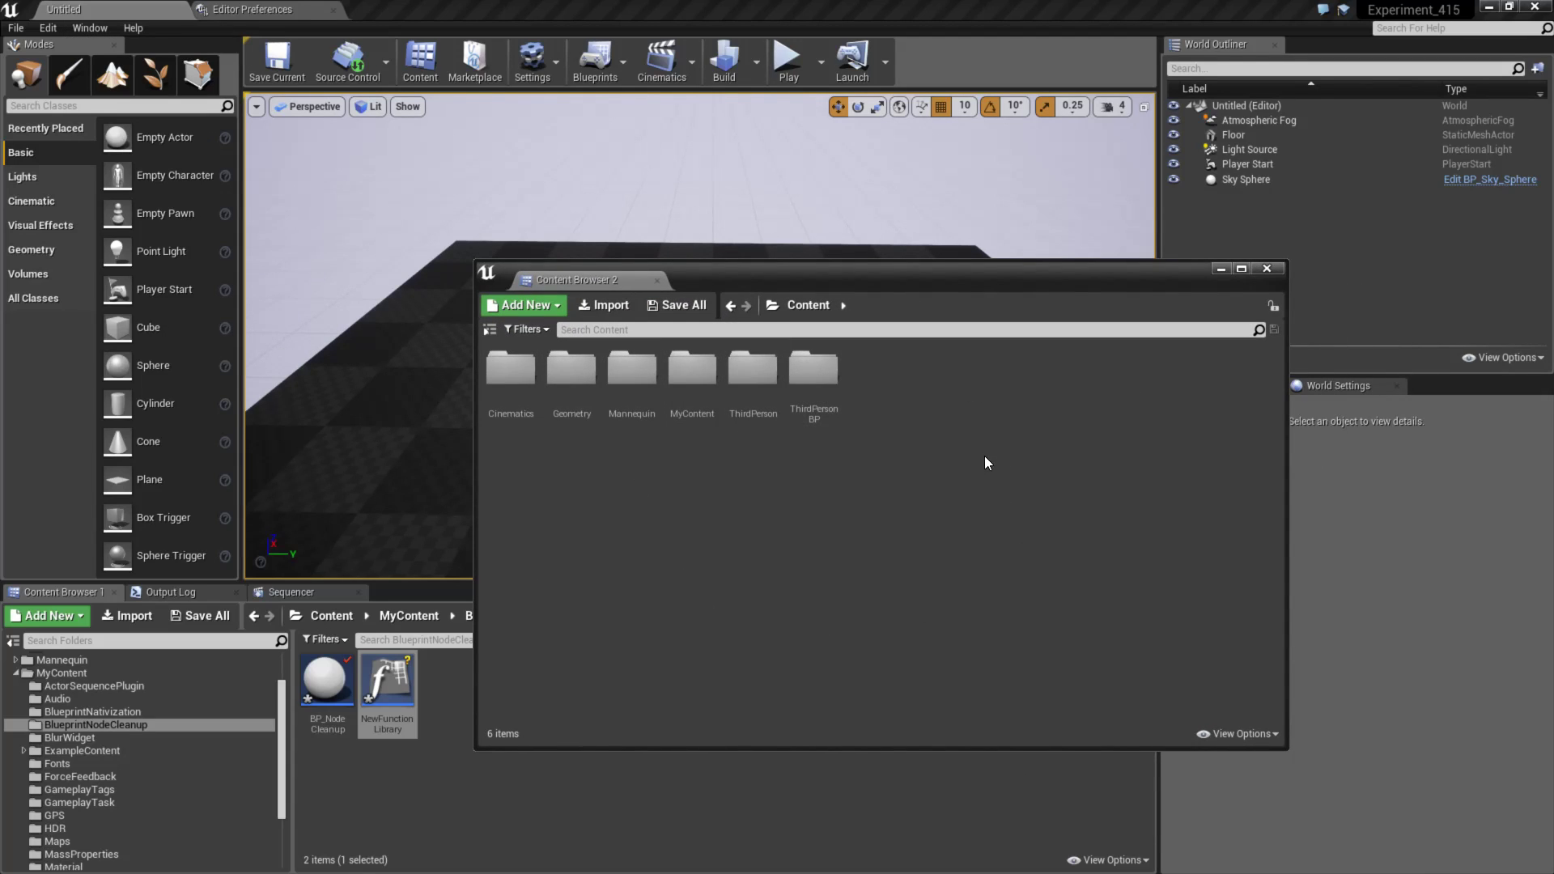
click(491, 330)
click(492, 328)
click(493, 330)
click(494, 331)
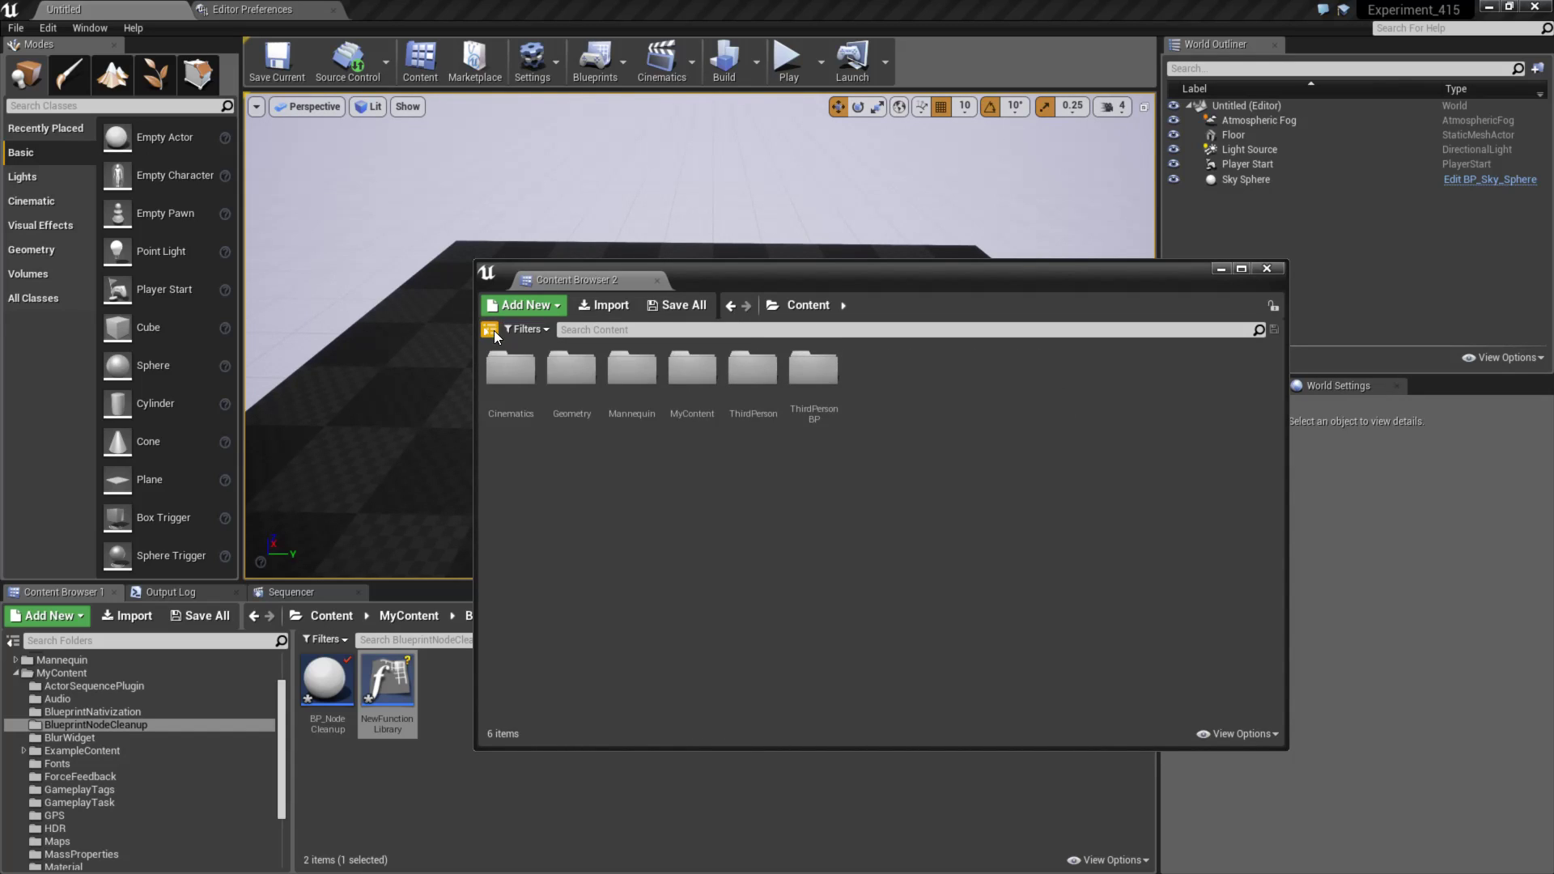
click(656, 280)
In Editor Preferences, make content browsers show their sources panel by default
click(253, 9)
click(681, 134)
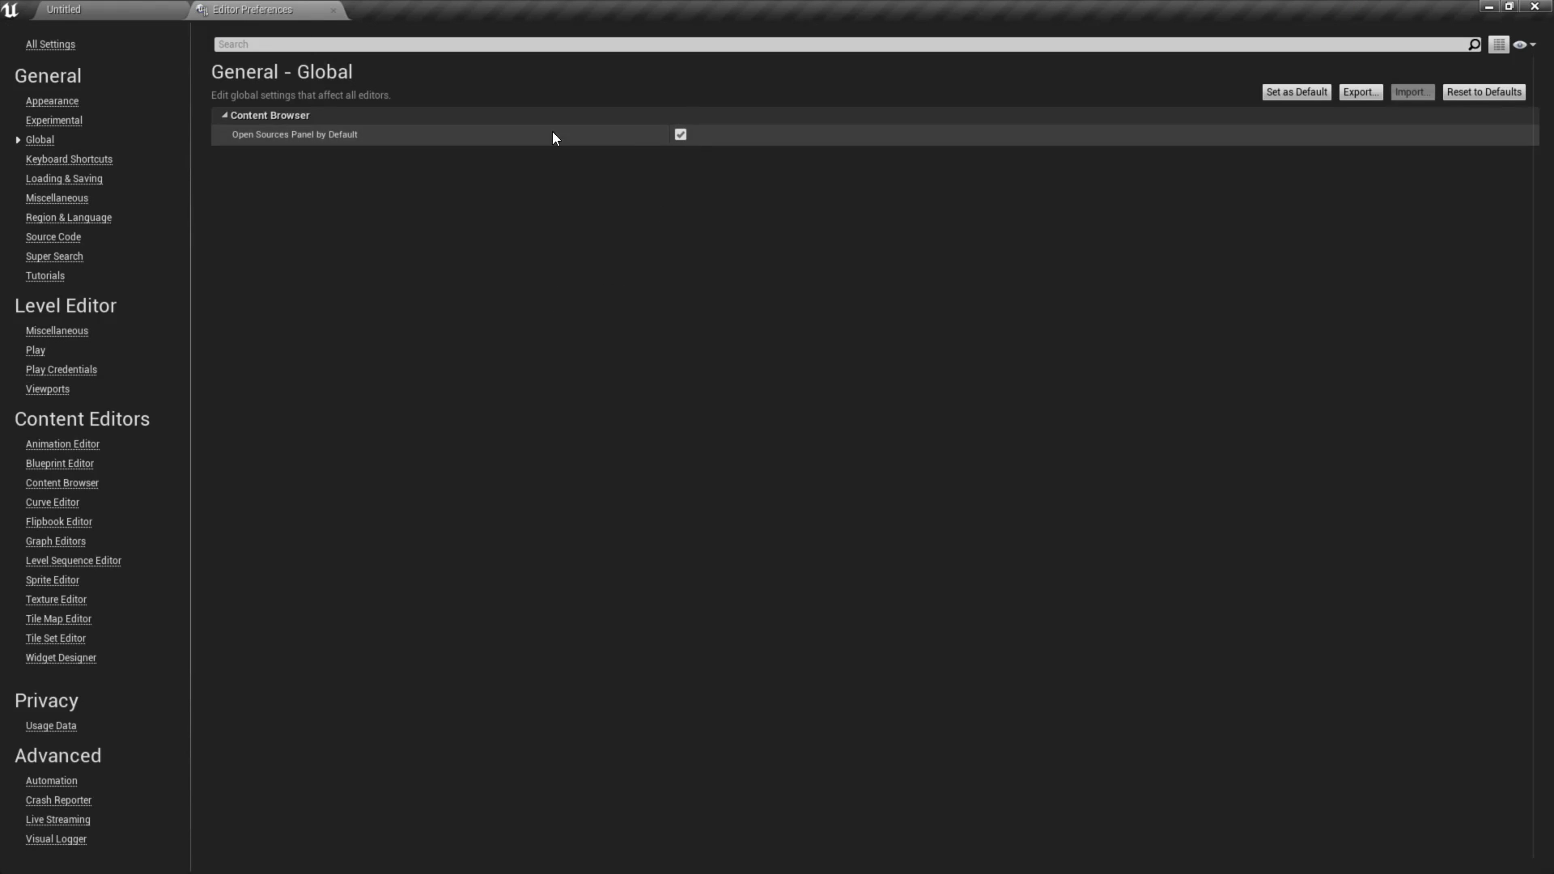
click(81, 9)
Open an extra floating Content Browser, move it up-left, then close it
click(90, 27)
mouse_move(140, 289)
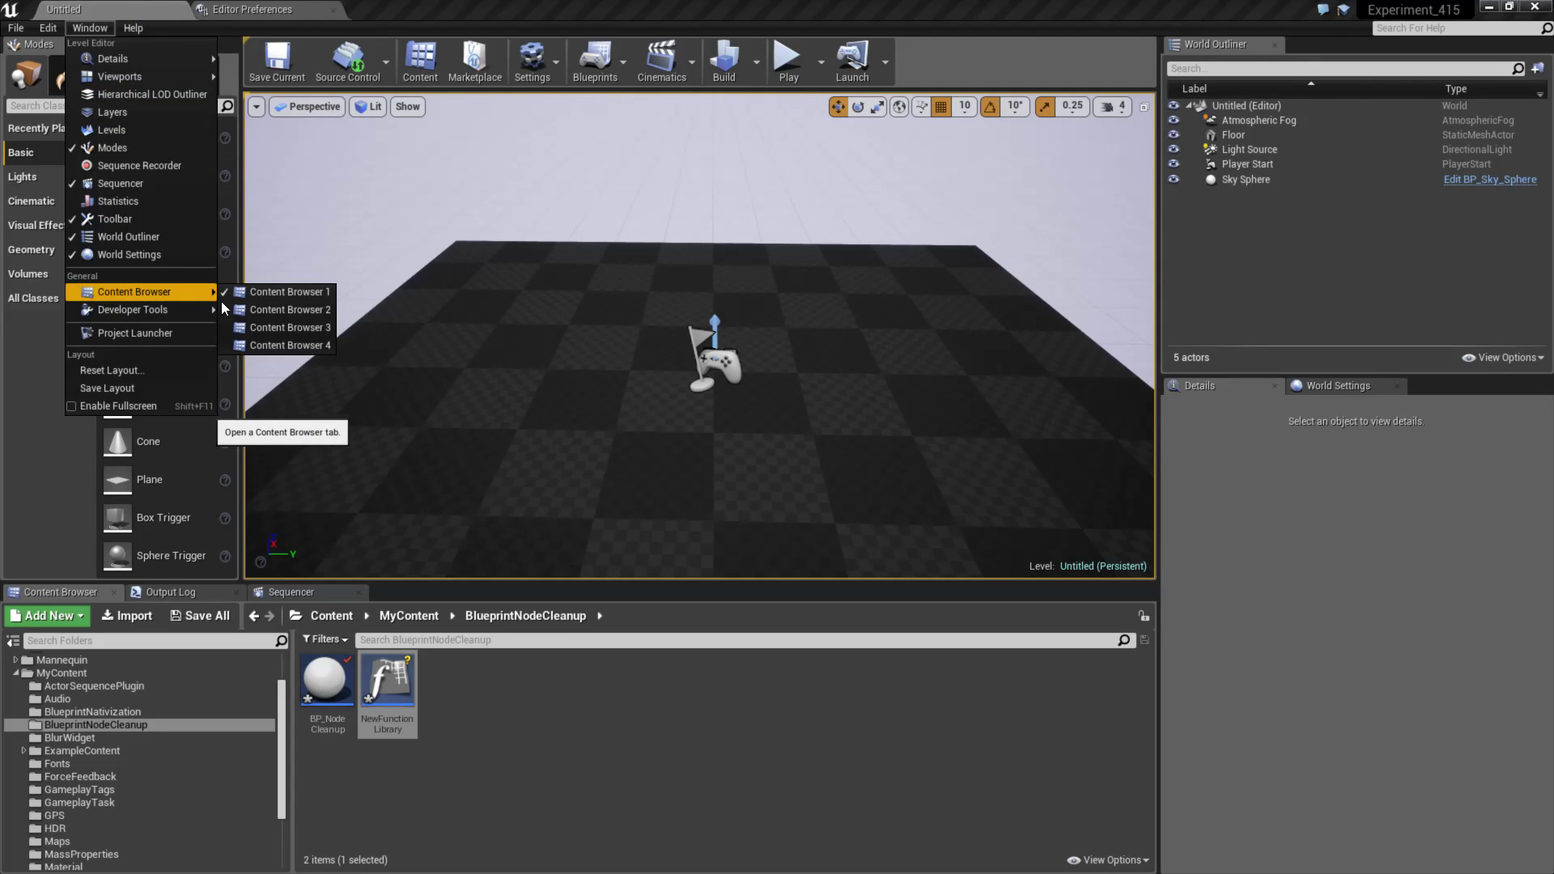
click(274, 328)
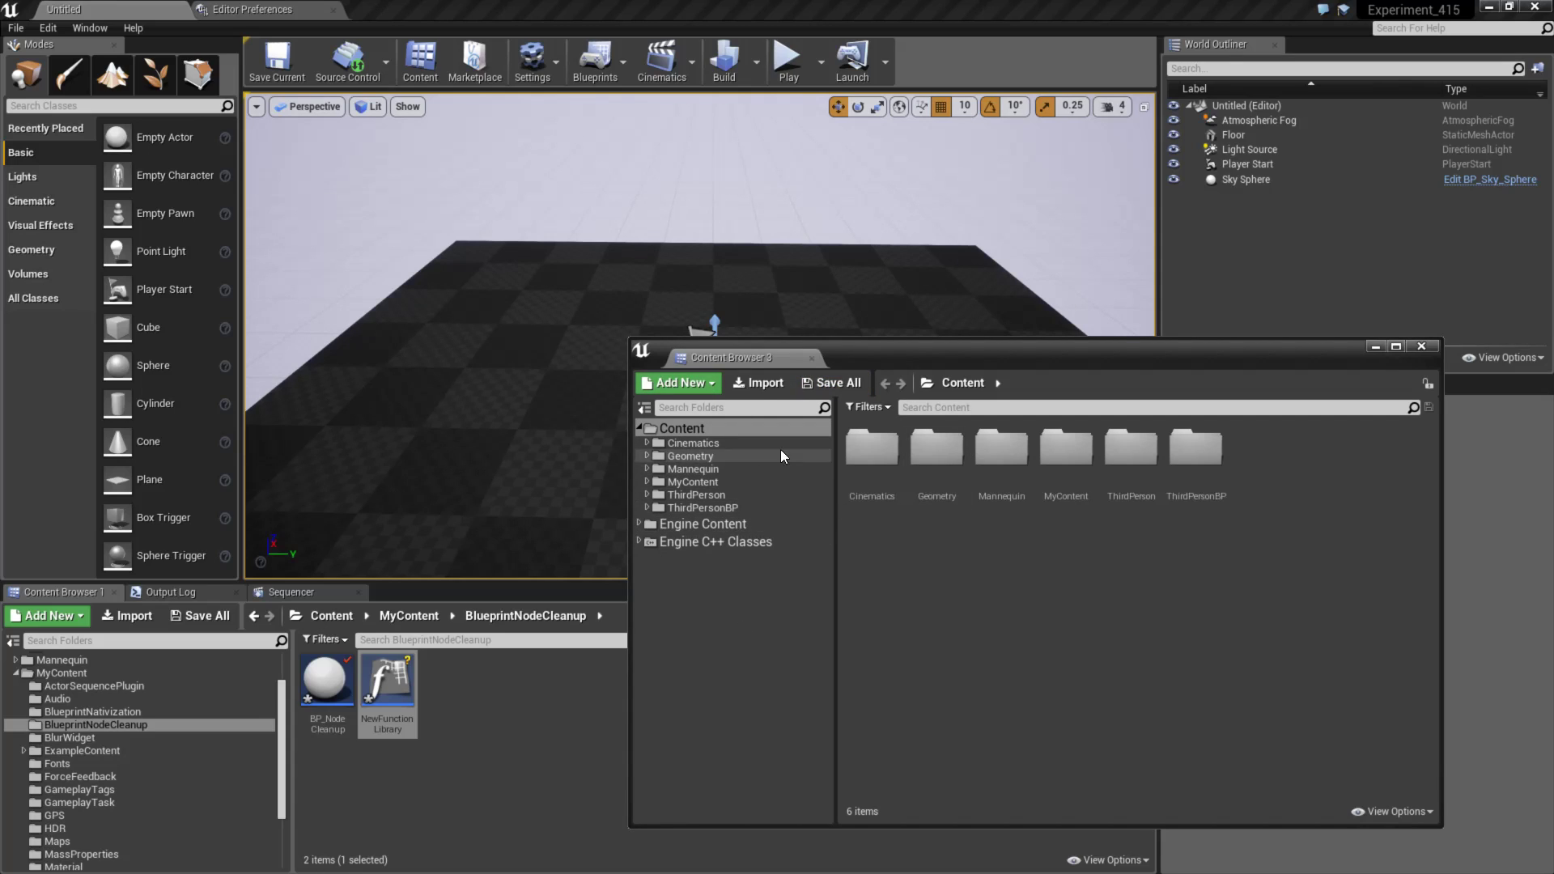
drag(833, 366, 718, 295)
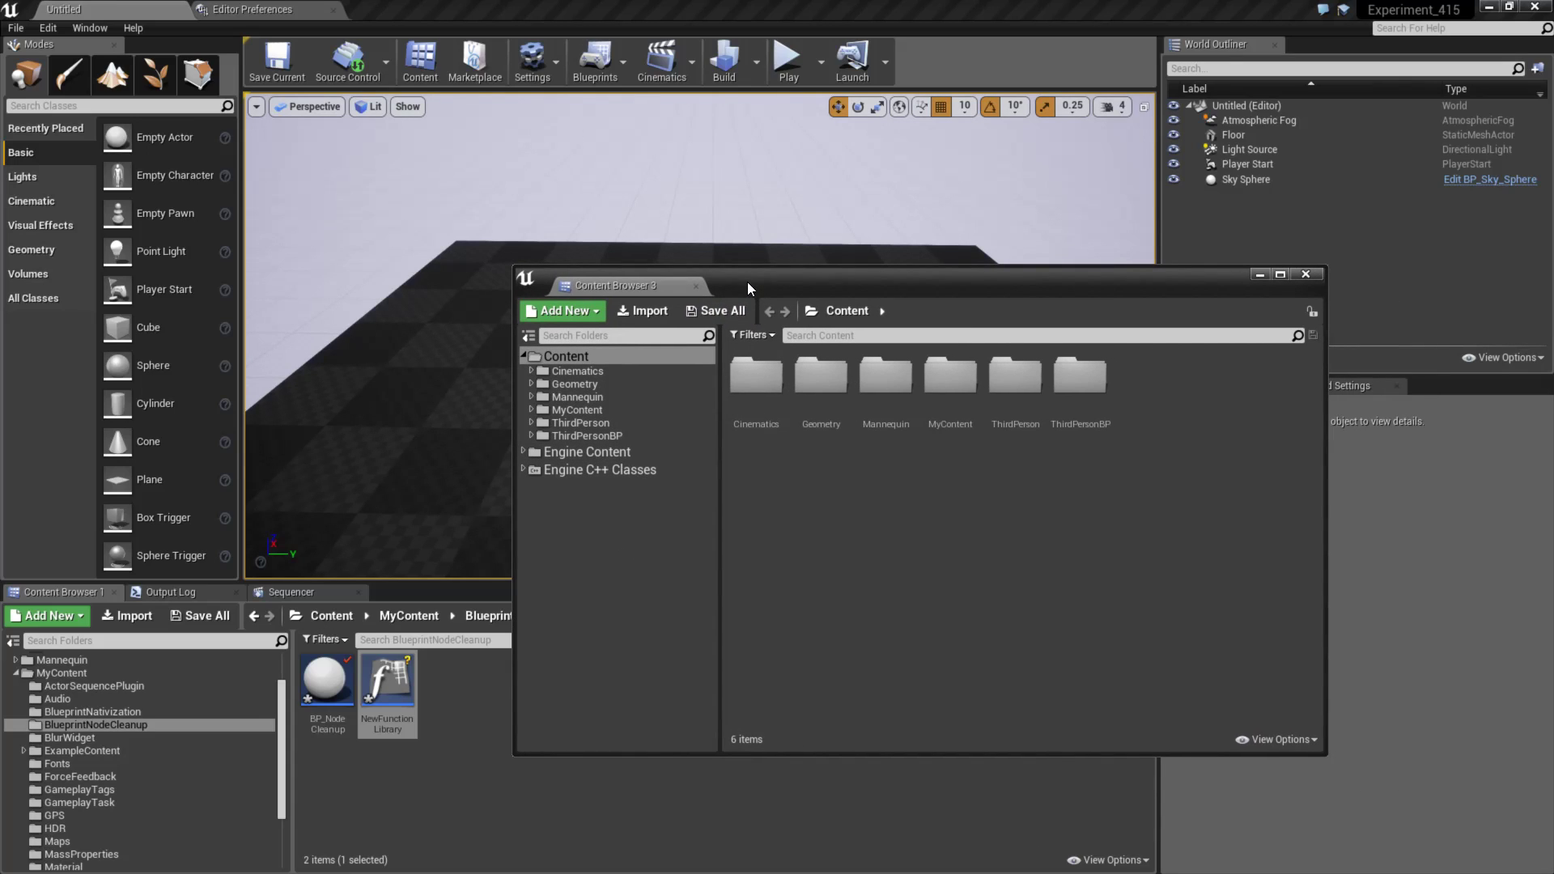
click(694, 288)
click(243, 9)
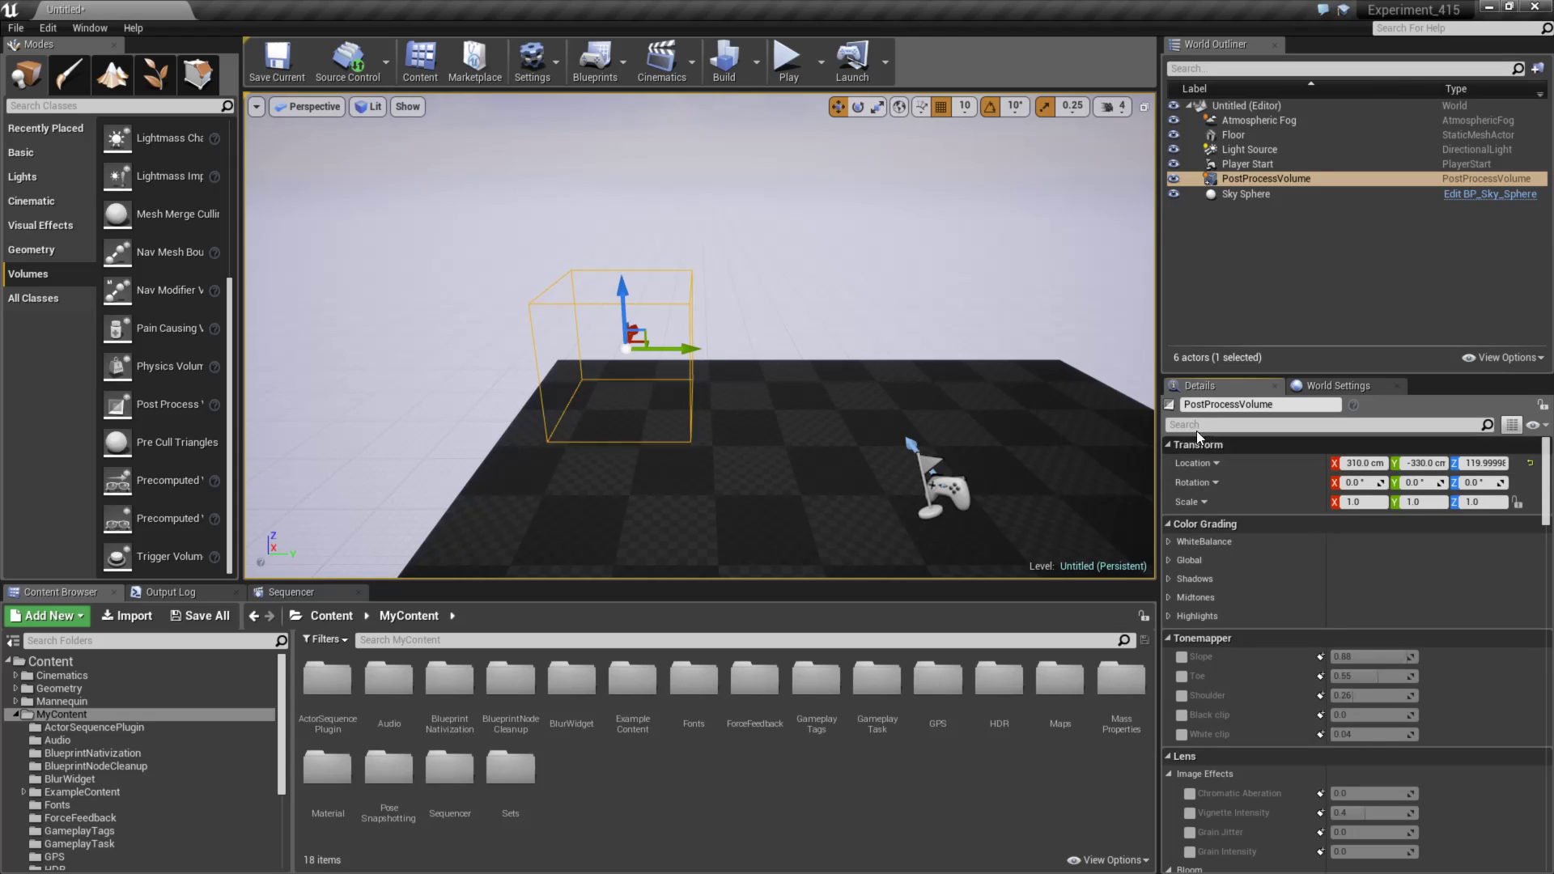
Enable the PostProcessVolume's Global Saturation override and adjust its colour wheel, ending at 0.79
click(1273, 191)
click(1255, 178)
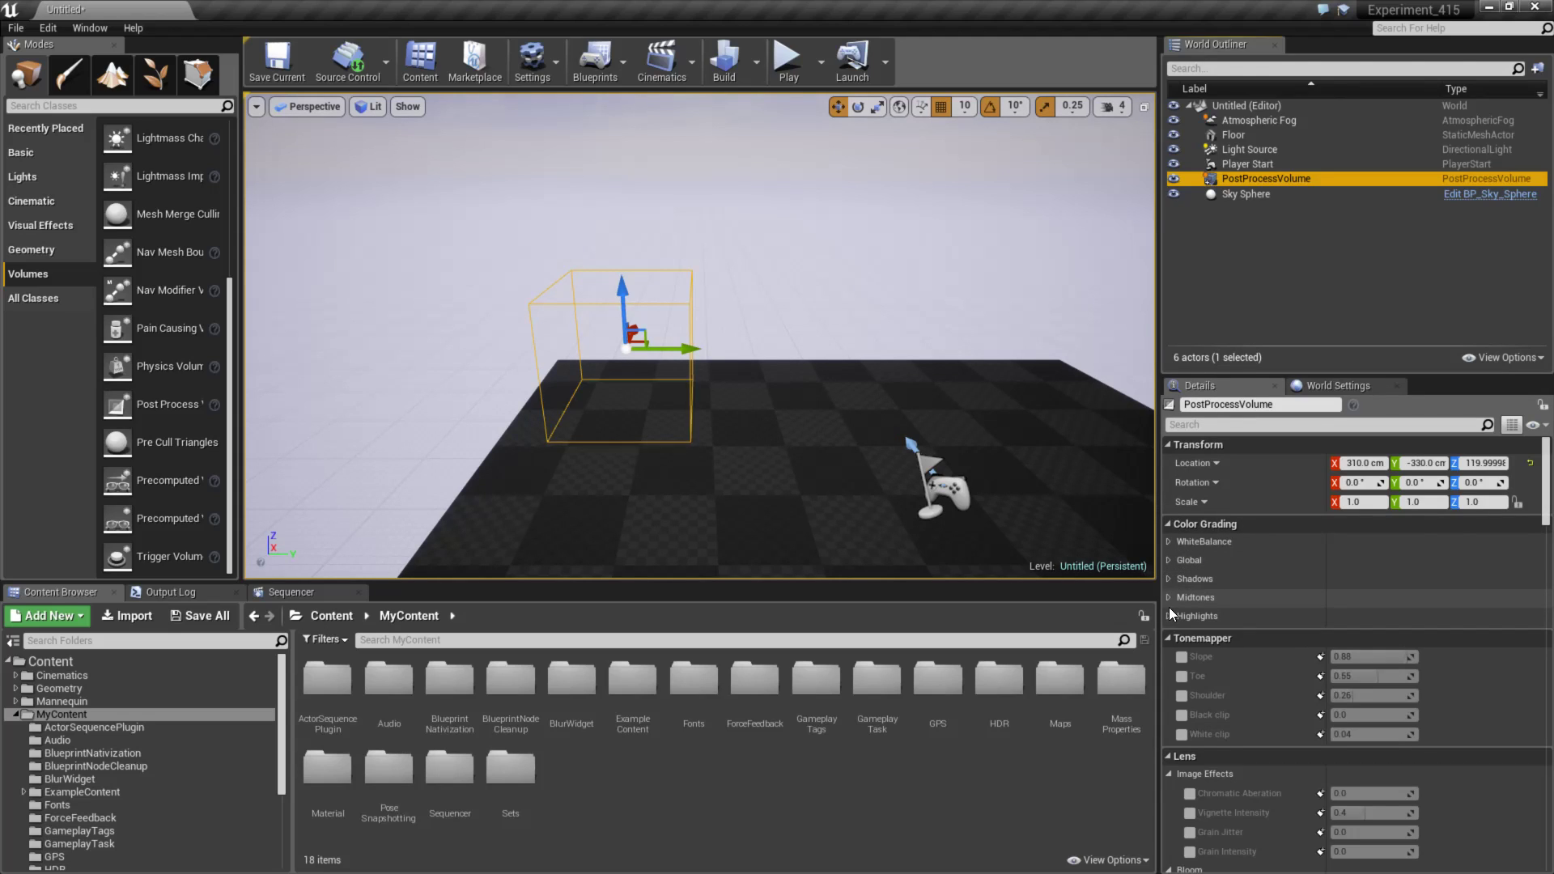
click(1171, 560)
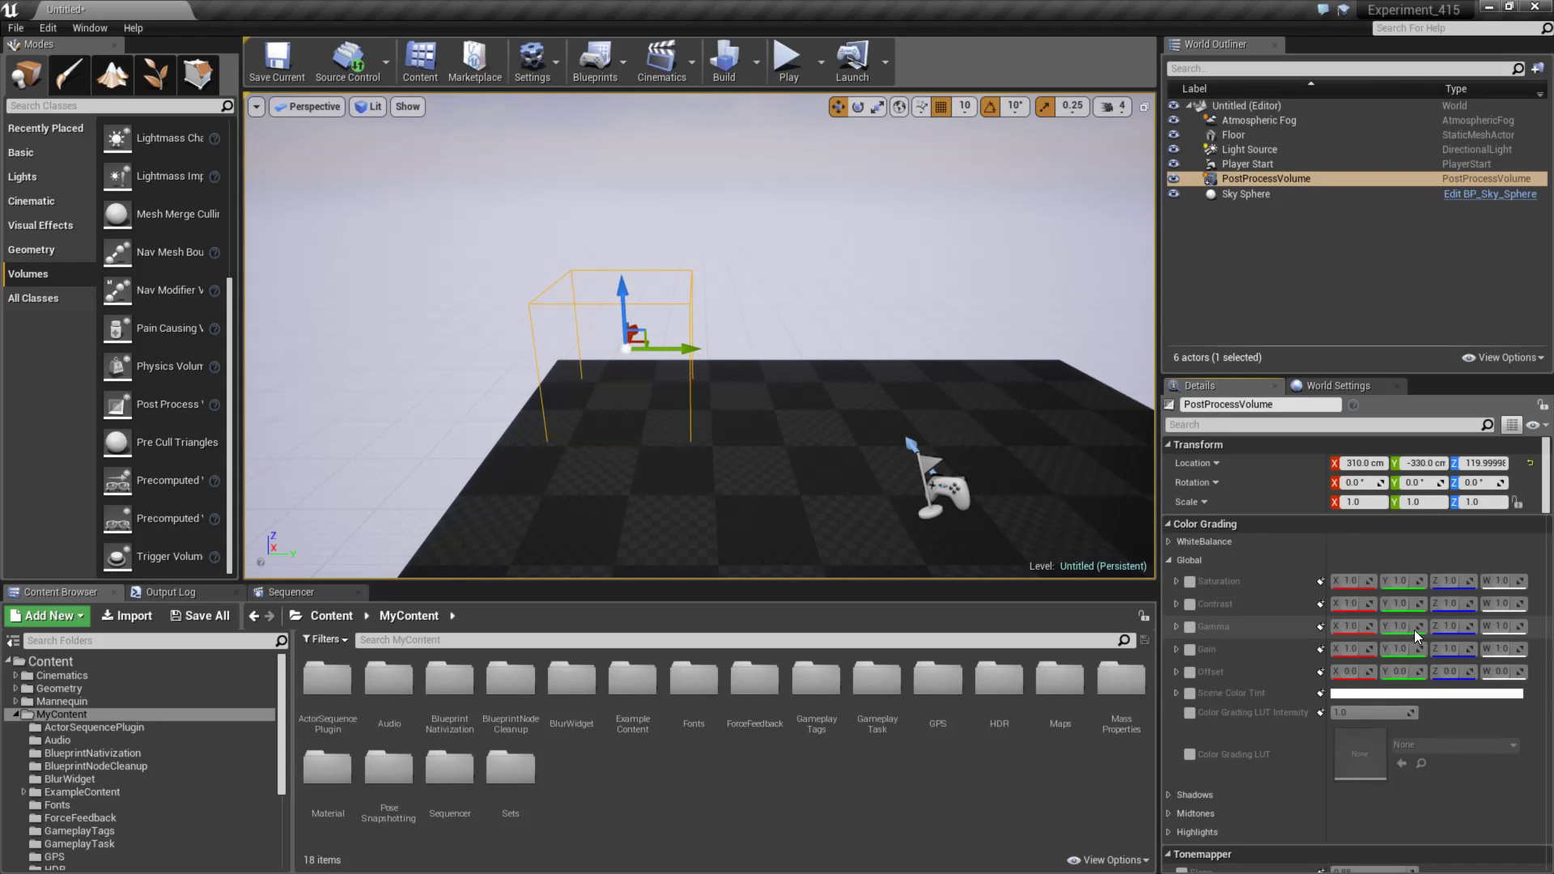
click(1177, 581)
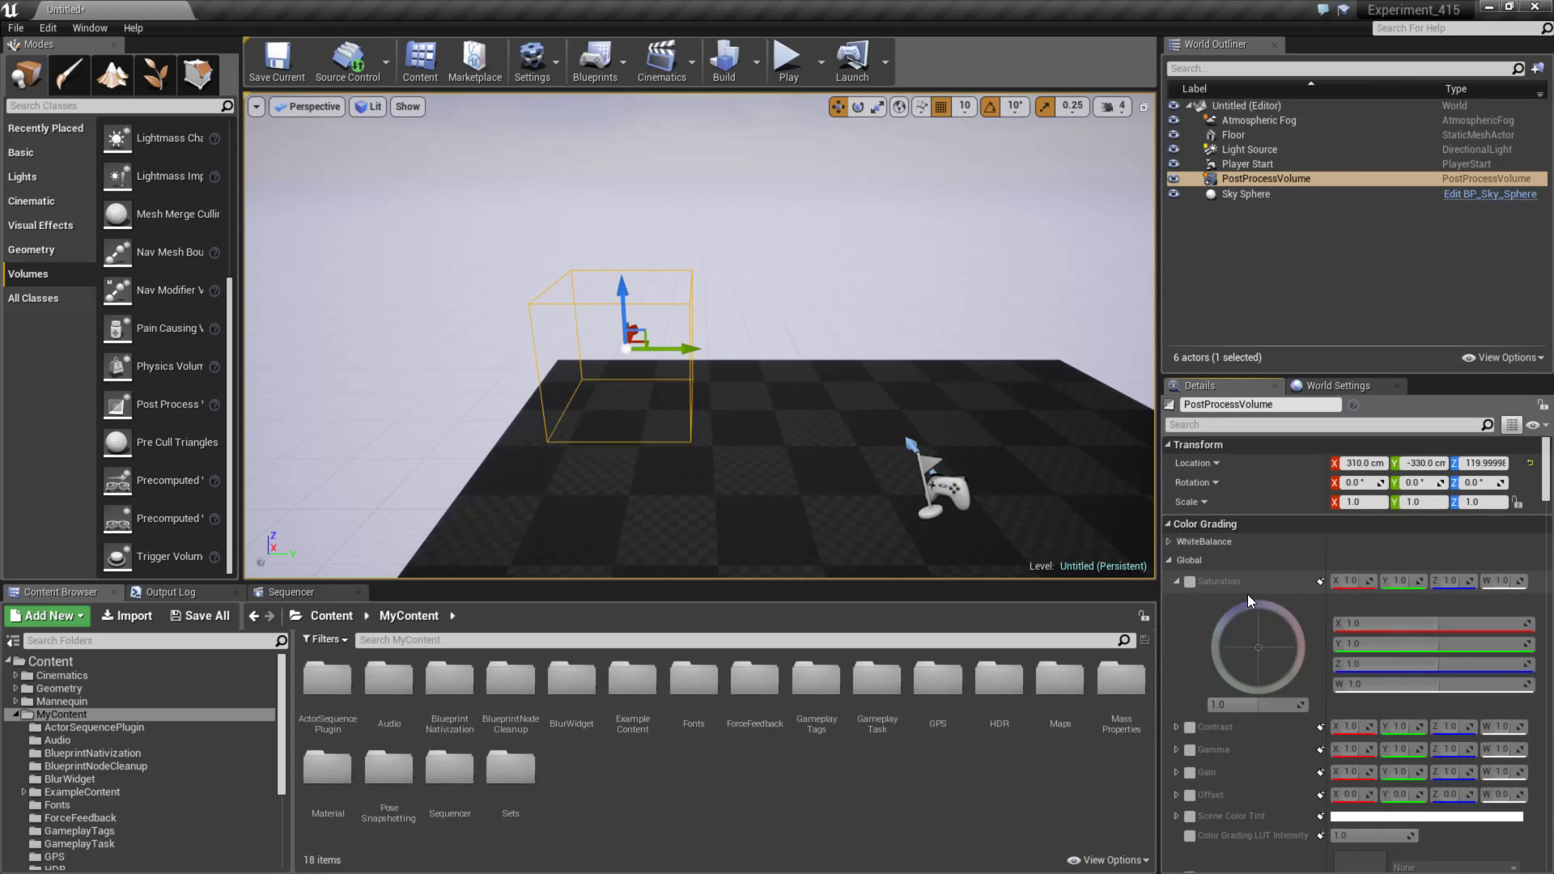
click(1189, 581)
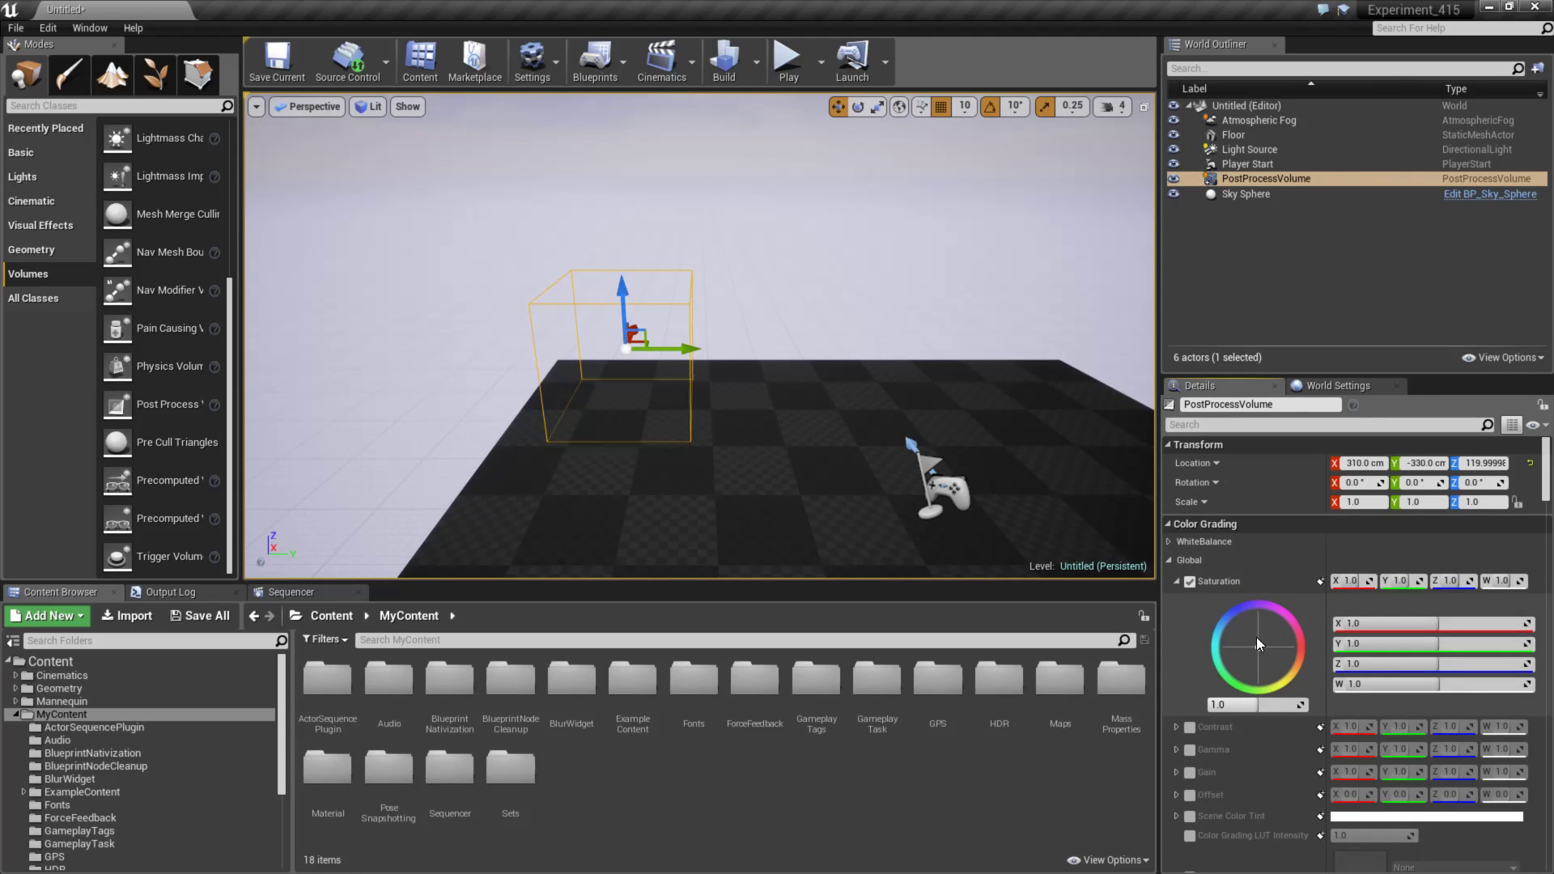
drag(1257, 639, 1224, 676)
drag(1290, 617, 1256, 649)
drag(1294, 705, 1255, 658)
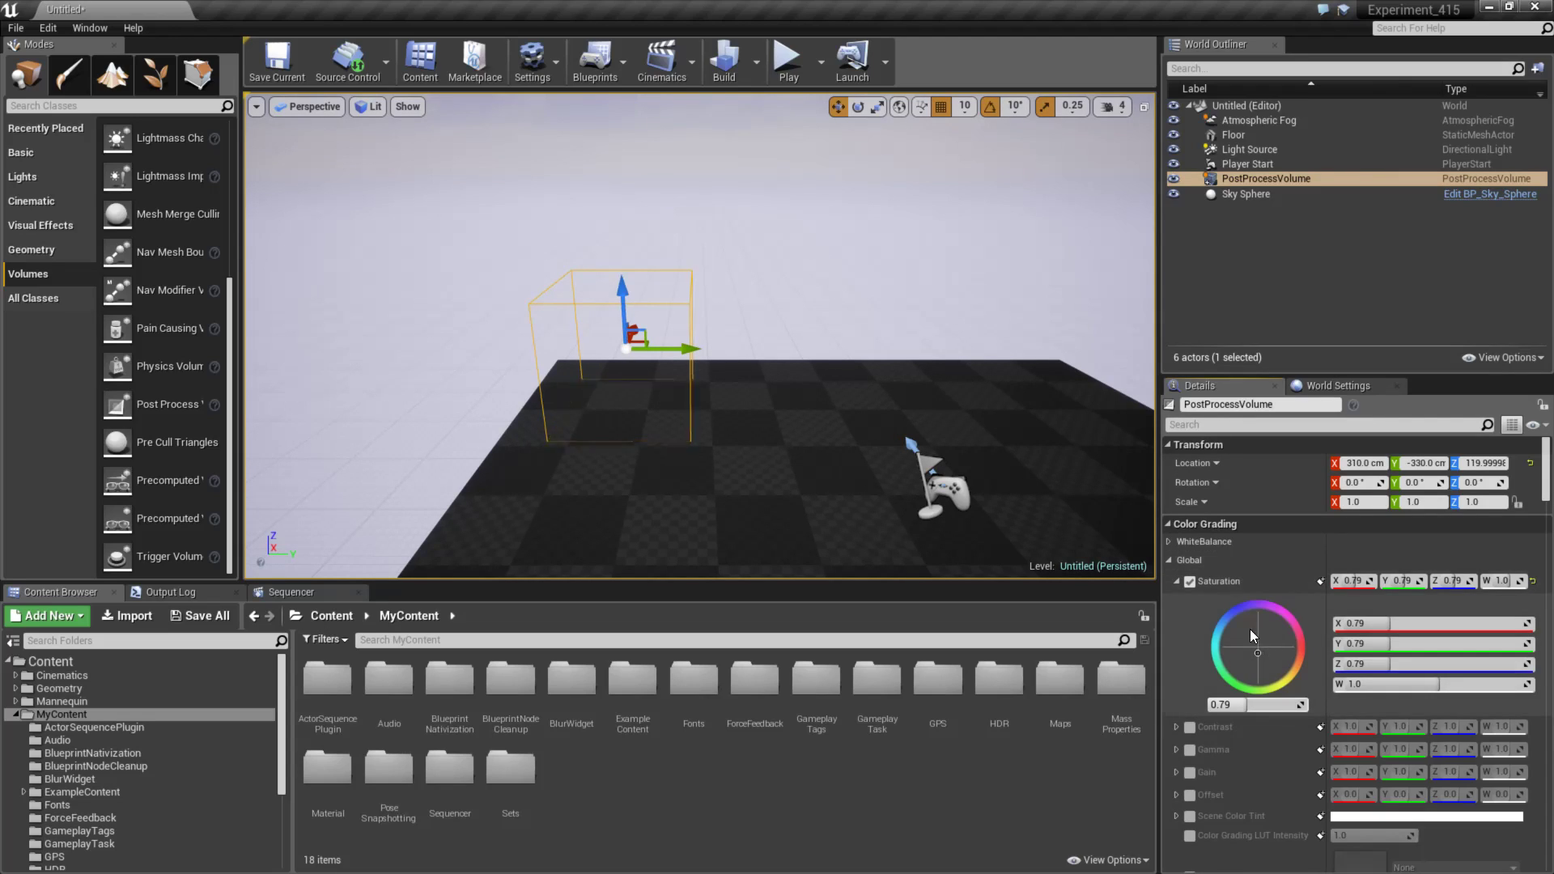
Reset the Global Saturation override to its default value
click(1533, 581)
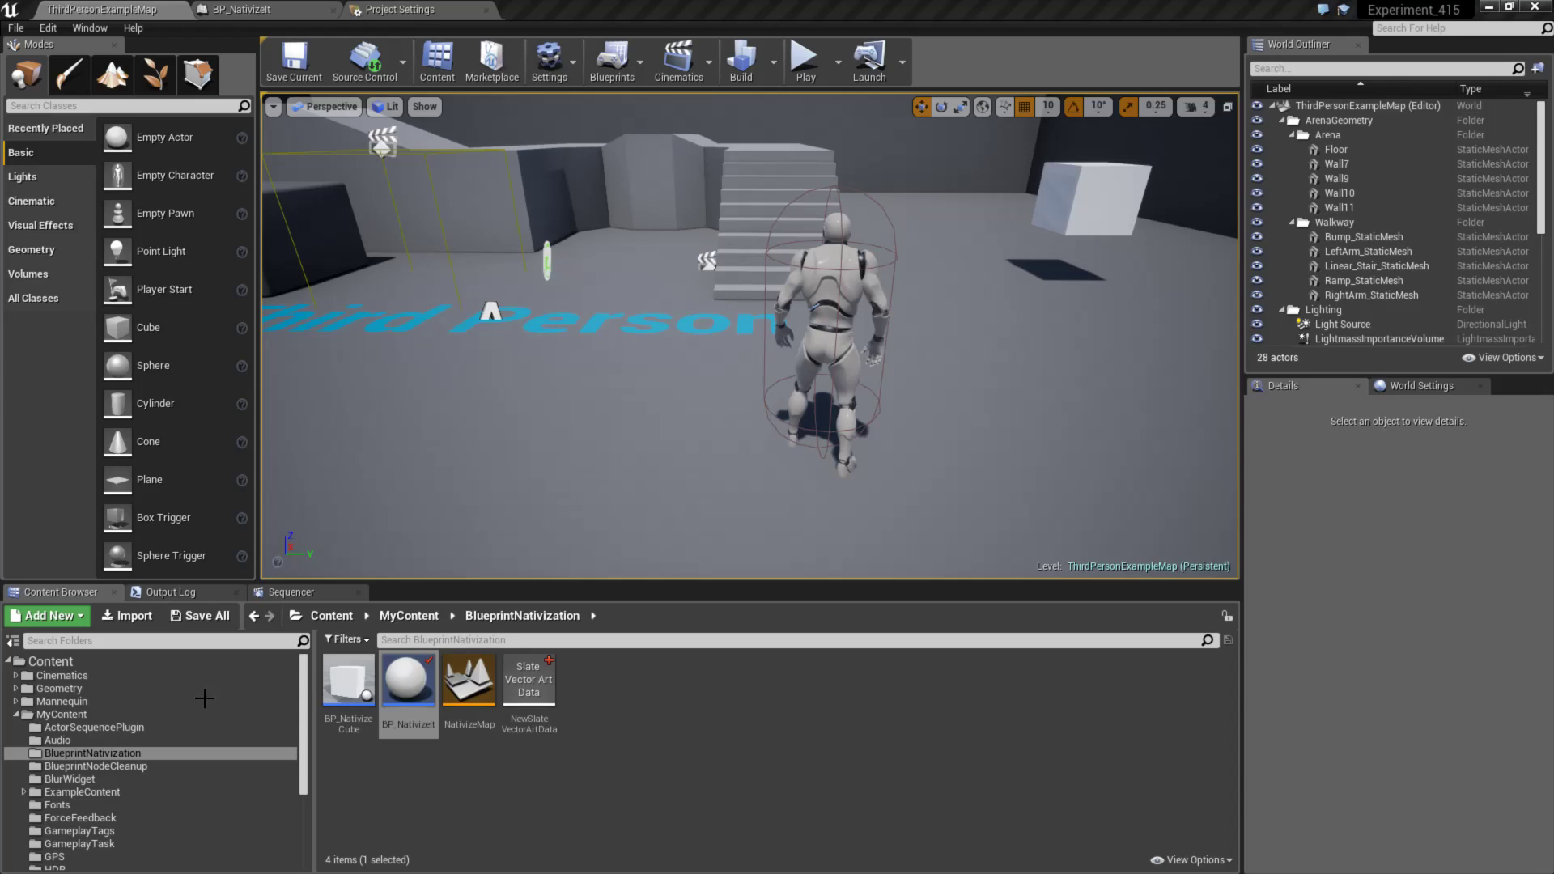
mouse_move(469, 688)
Set the Packaging Blueprint Nativization Method to Exclusive, after briefly choosing Inclusive
click(408, 9)
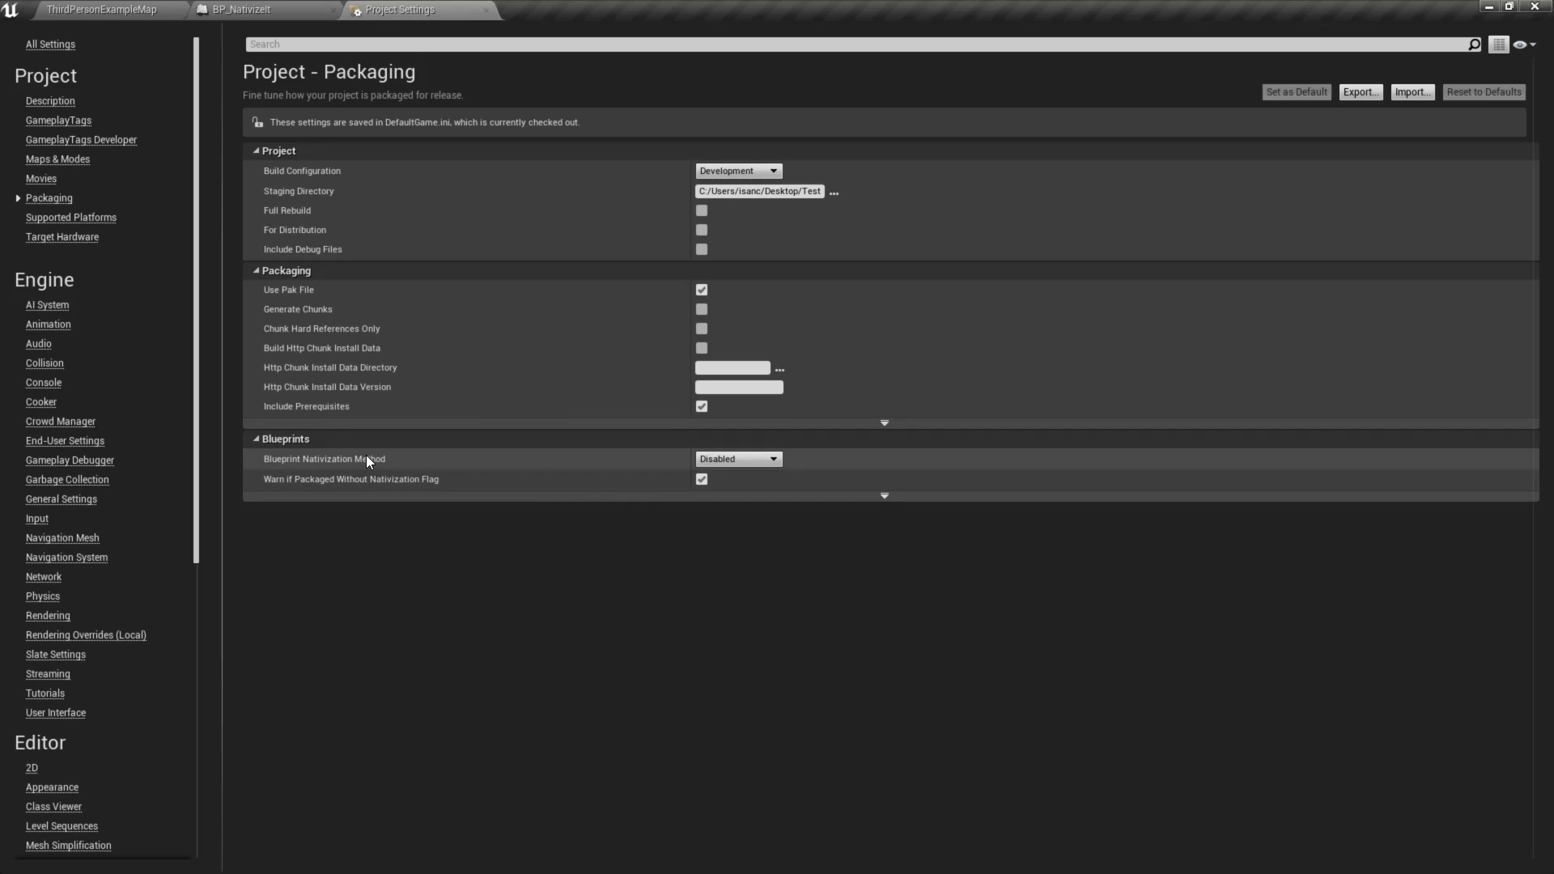
click(733, 459)
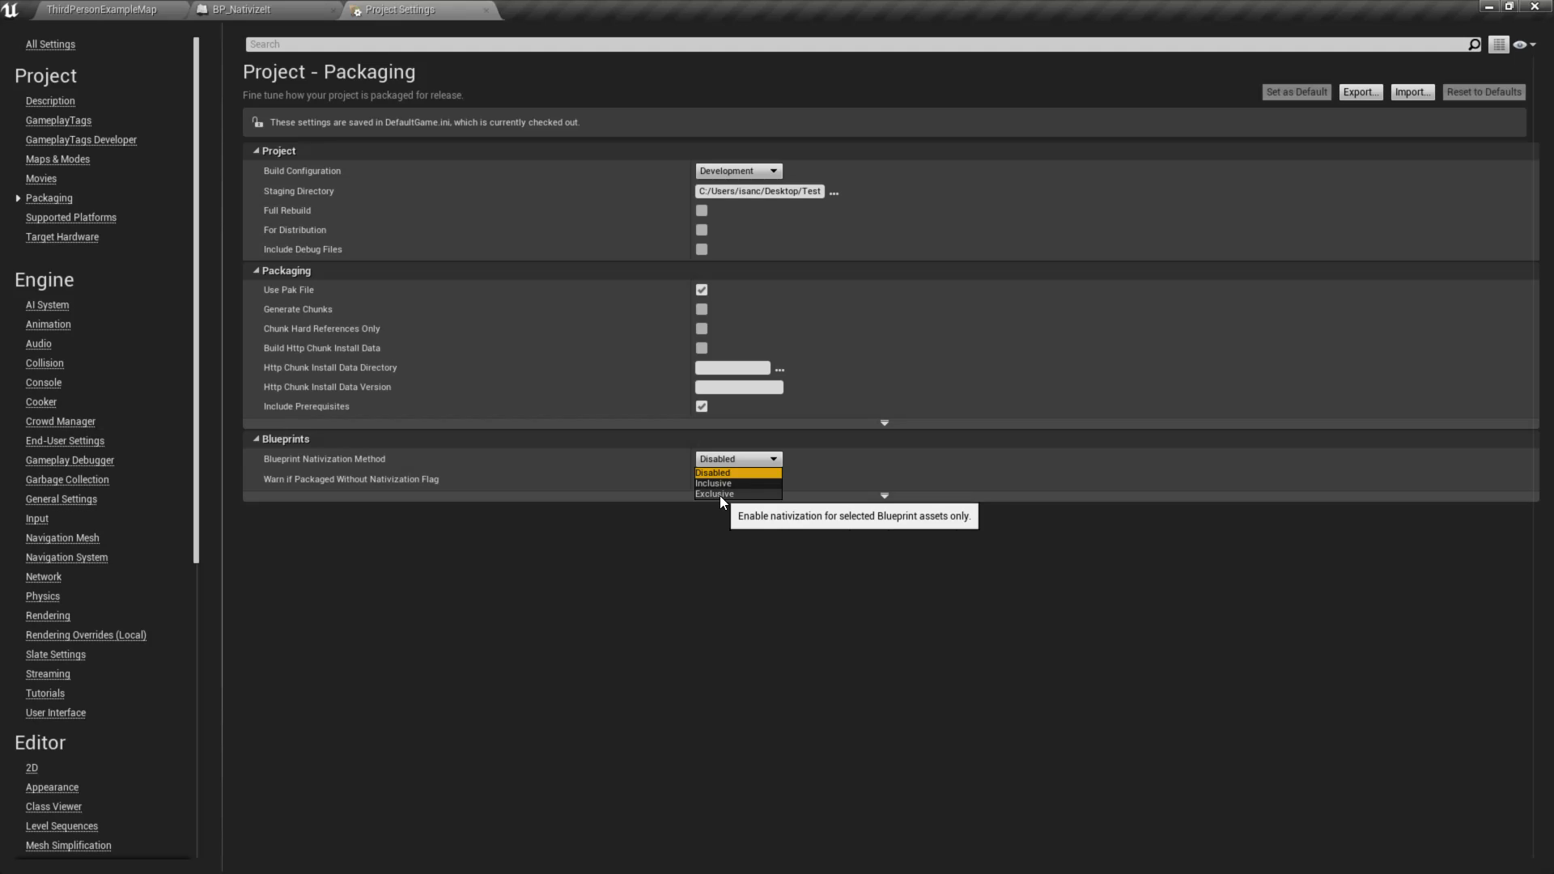
click(713, 484)
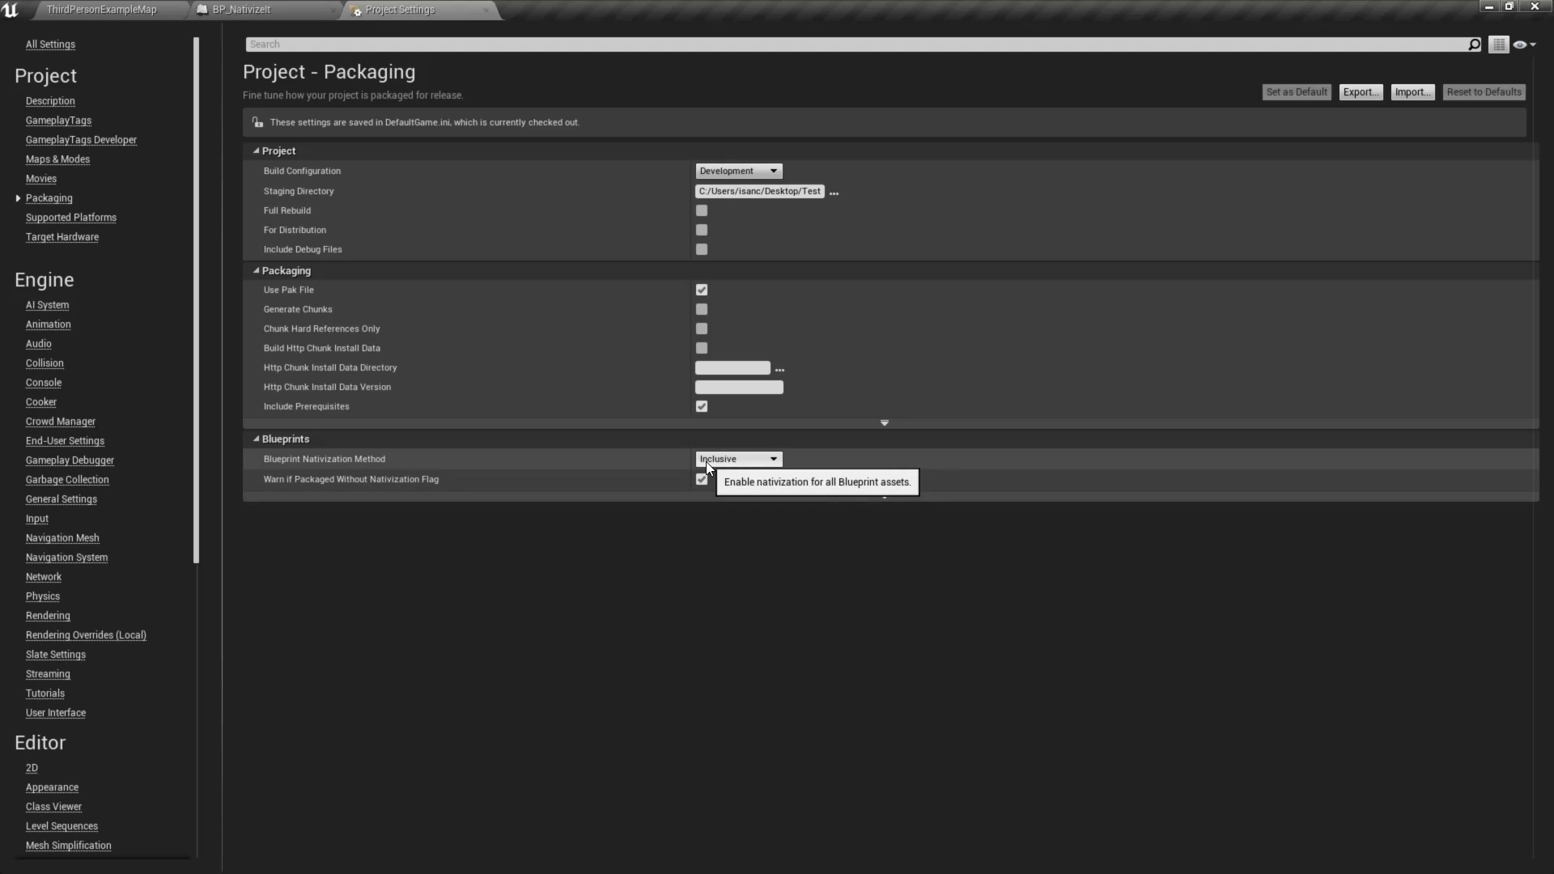
click(719, 459)
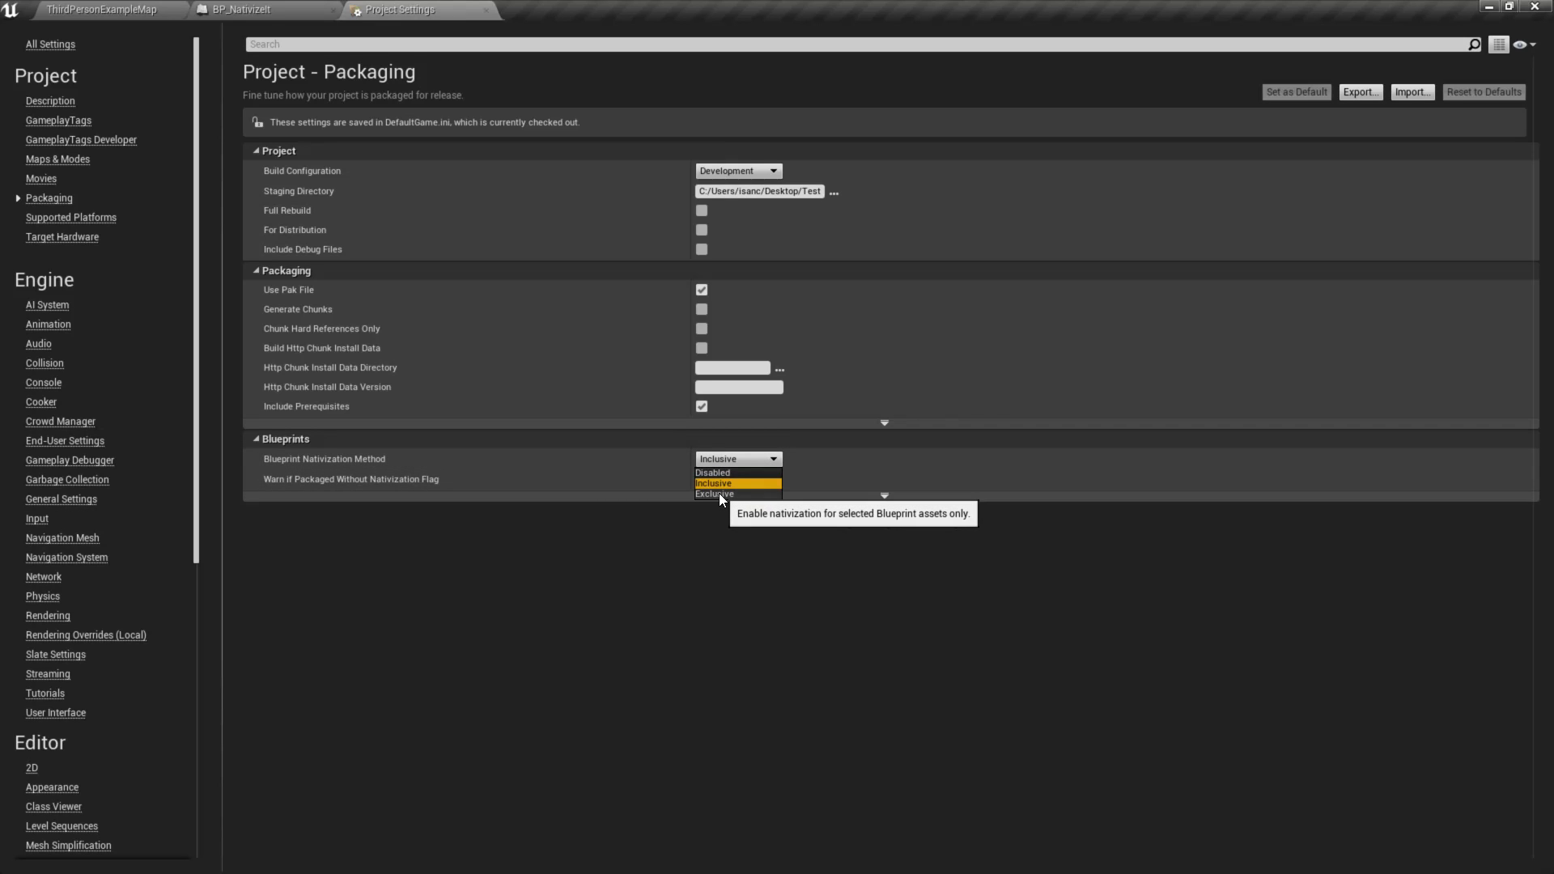
click(719, 493)
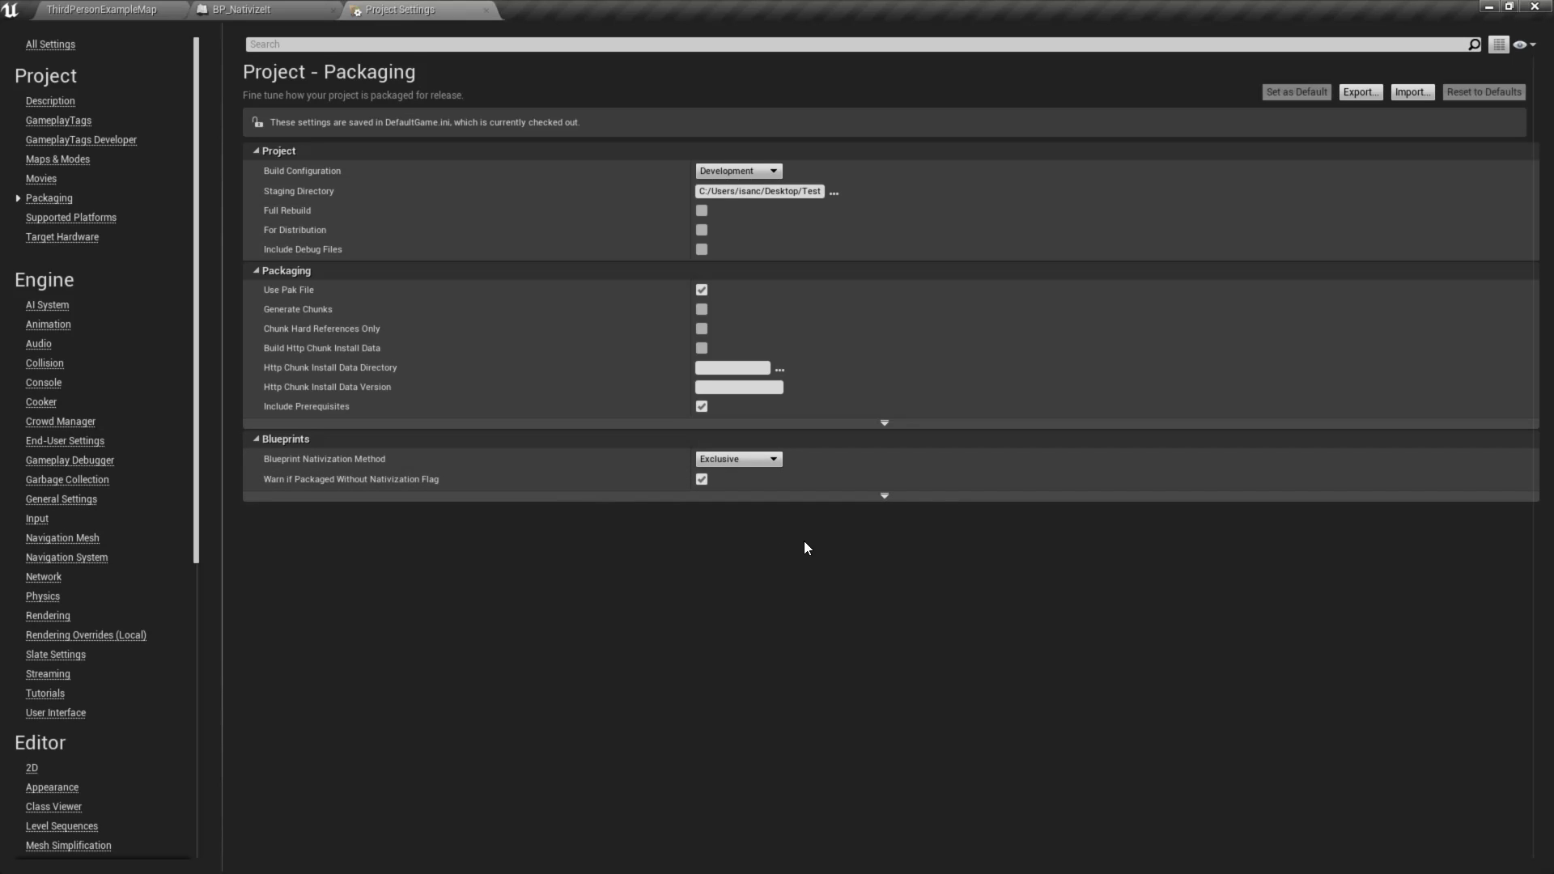
Add BP_NativizeCube to the nativize list, remove it again, and show BP_NativizeIt
click(884, 497)
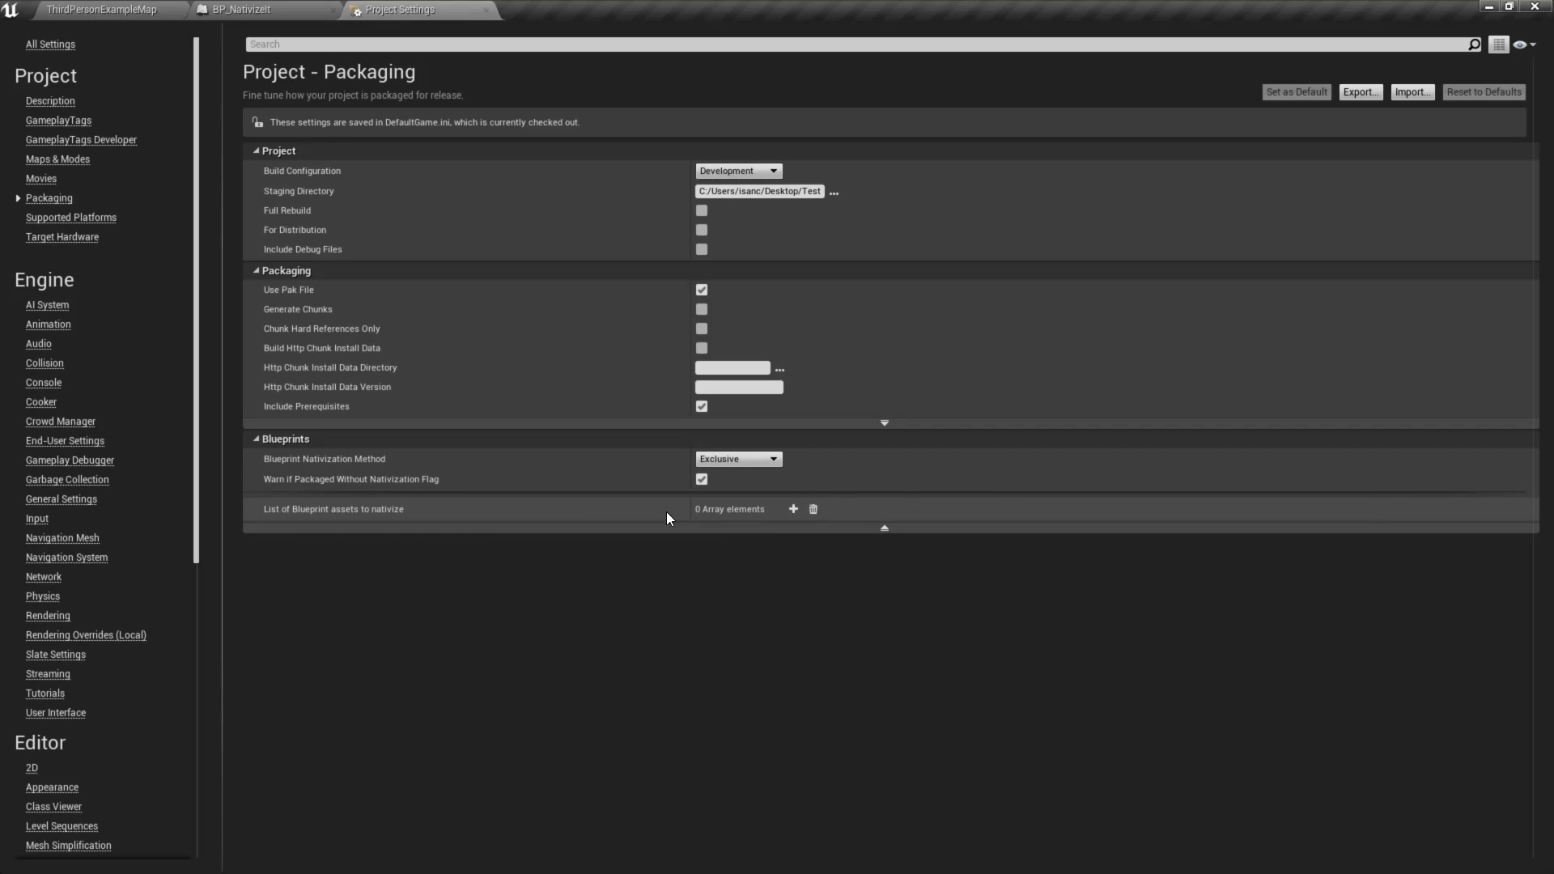
click(792, 509)
click(762, 531)
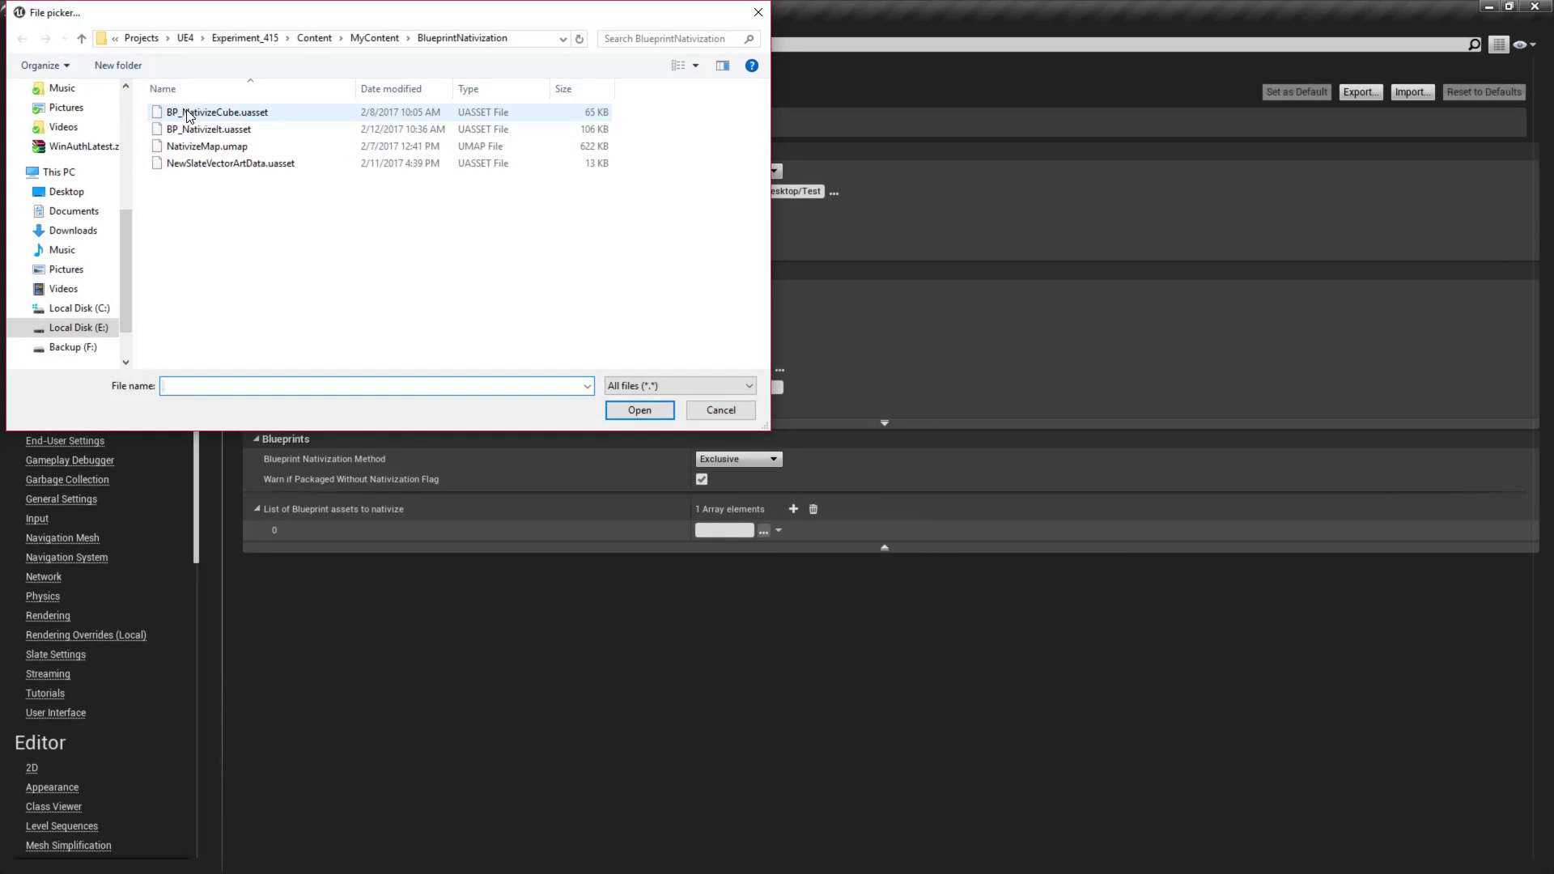
double_click(216, 117)
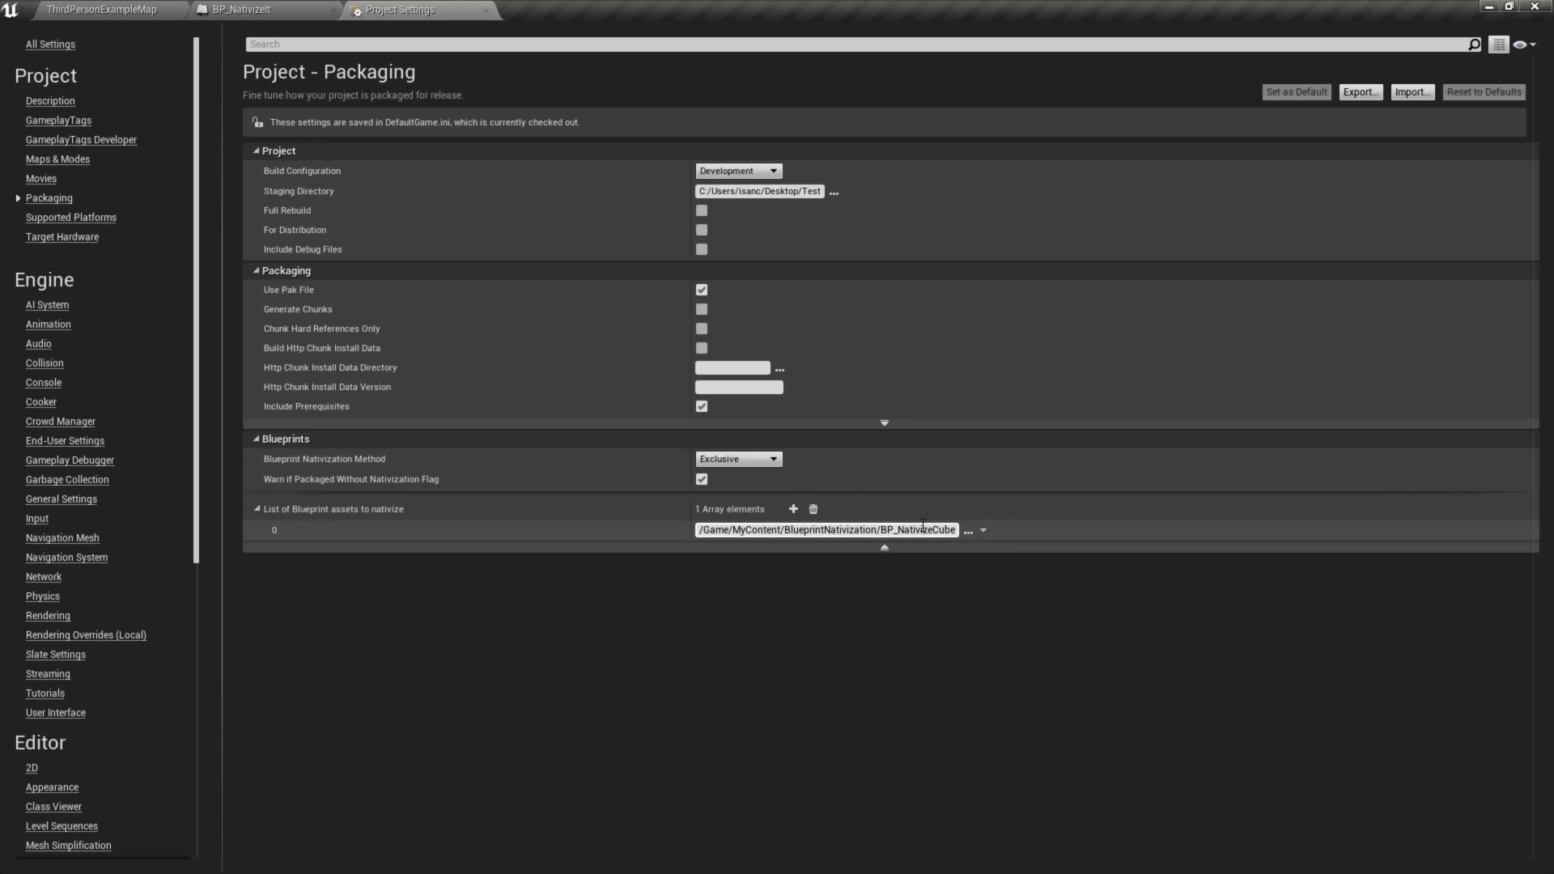
click(983, 531)
click(997, 562)
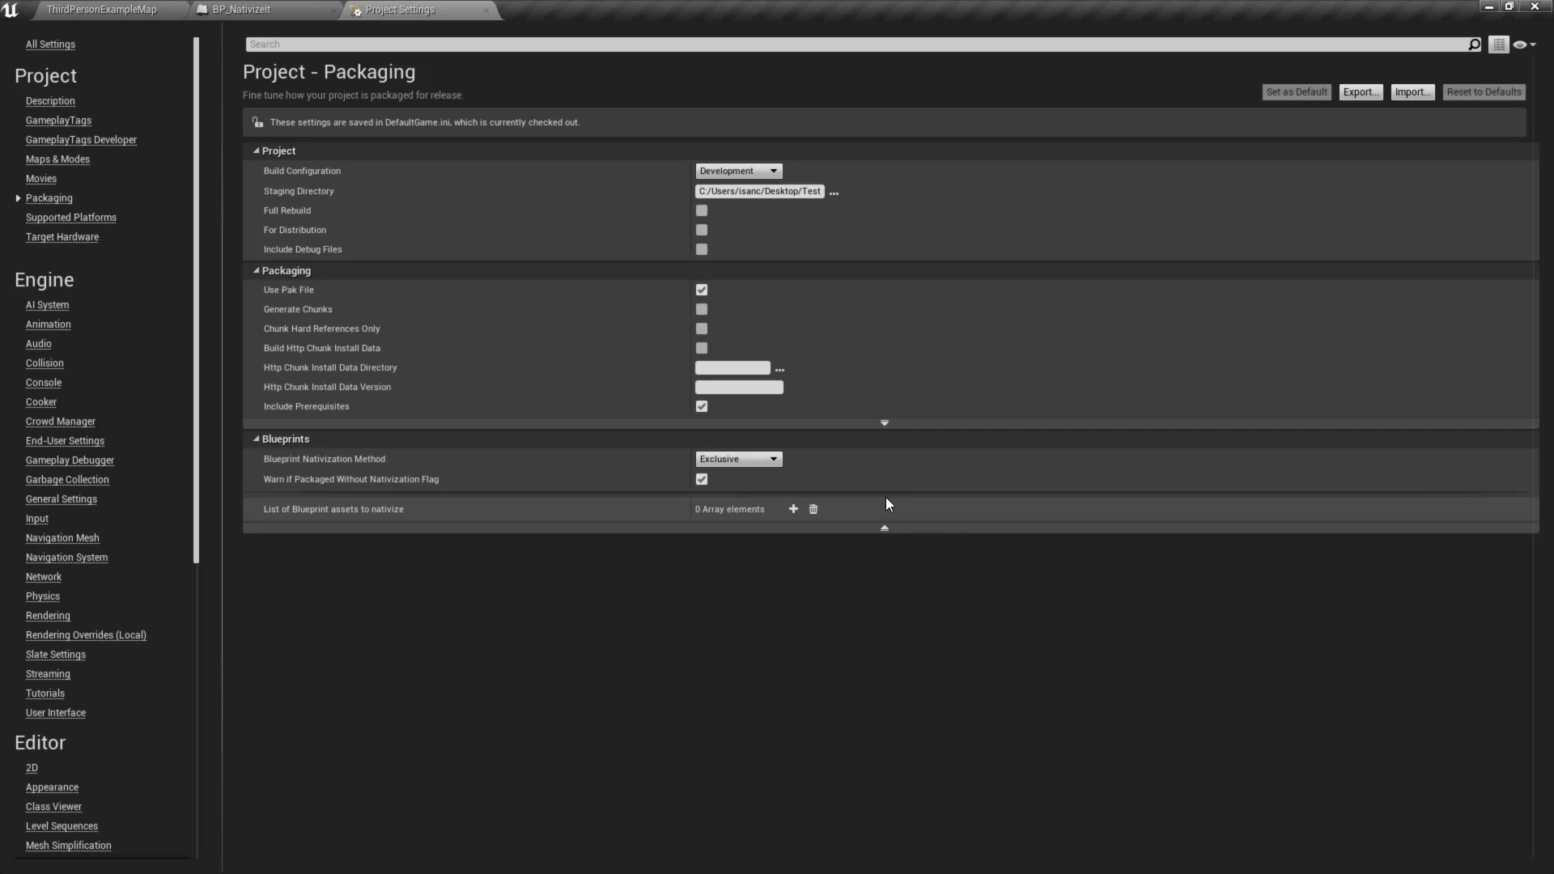
click(243, 10)
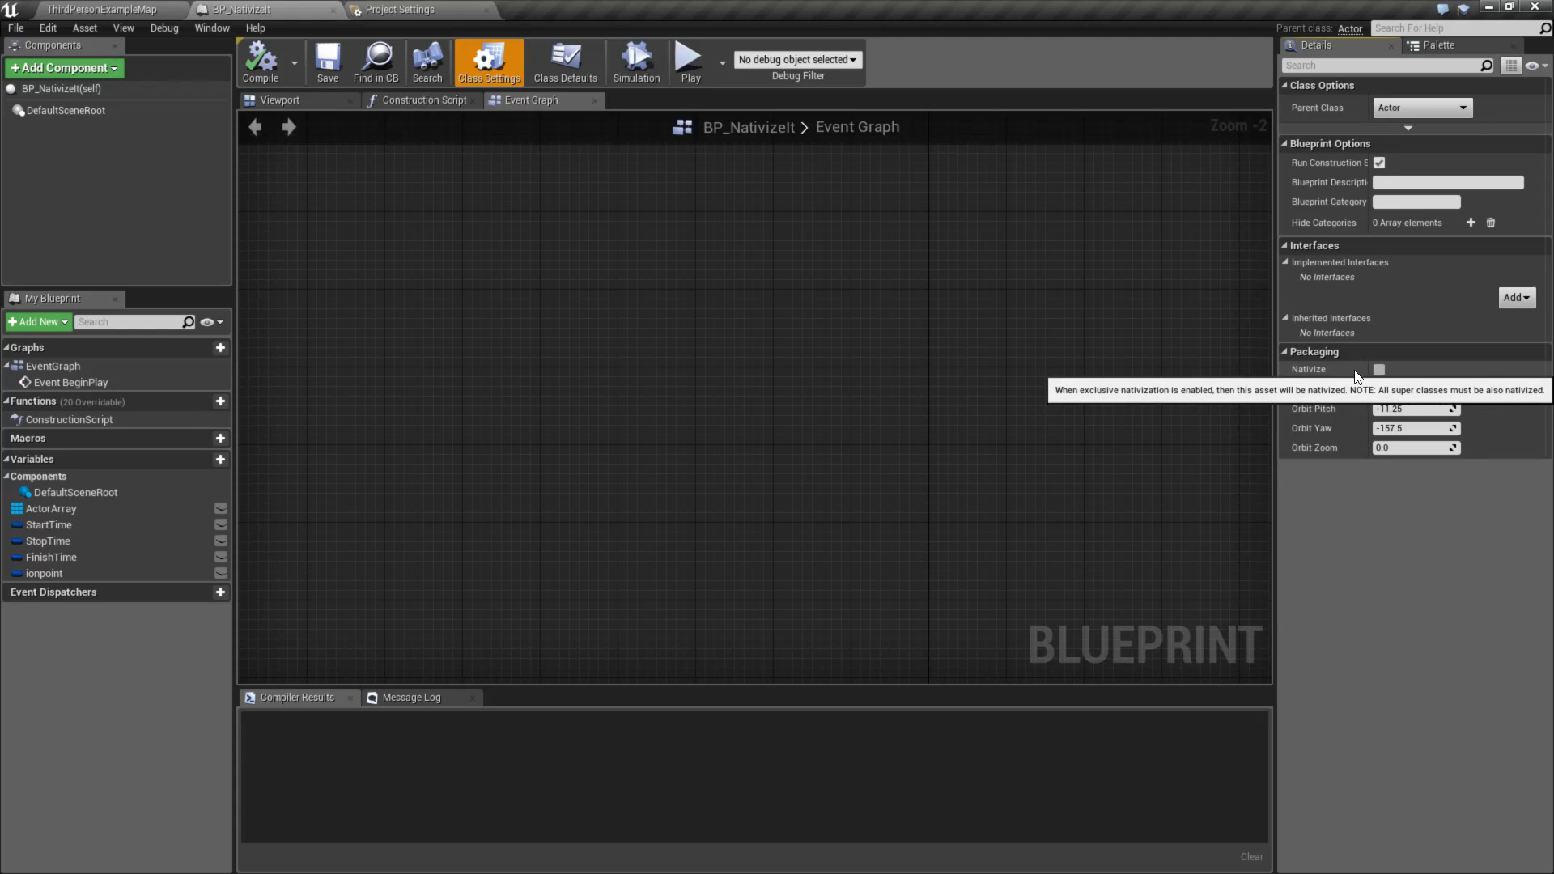
Enable Packaging > Nativize in BP_NativizeIt's class settings, then go back to Project Settings
click(1379, 369)
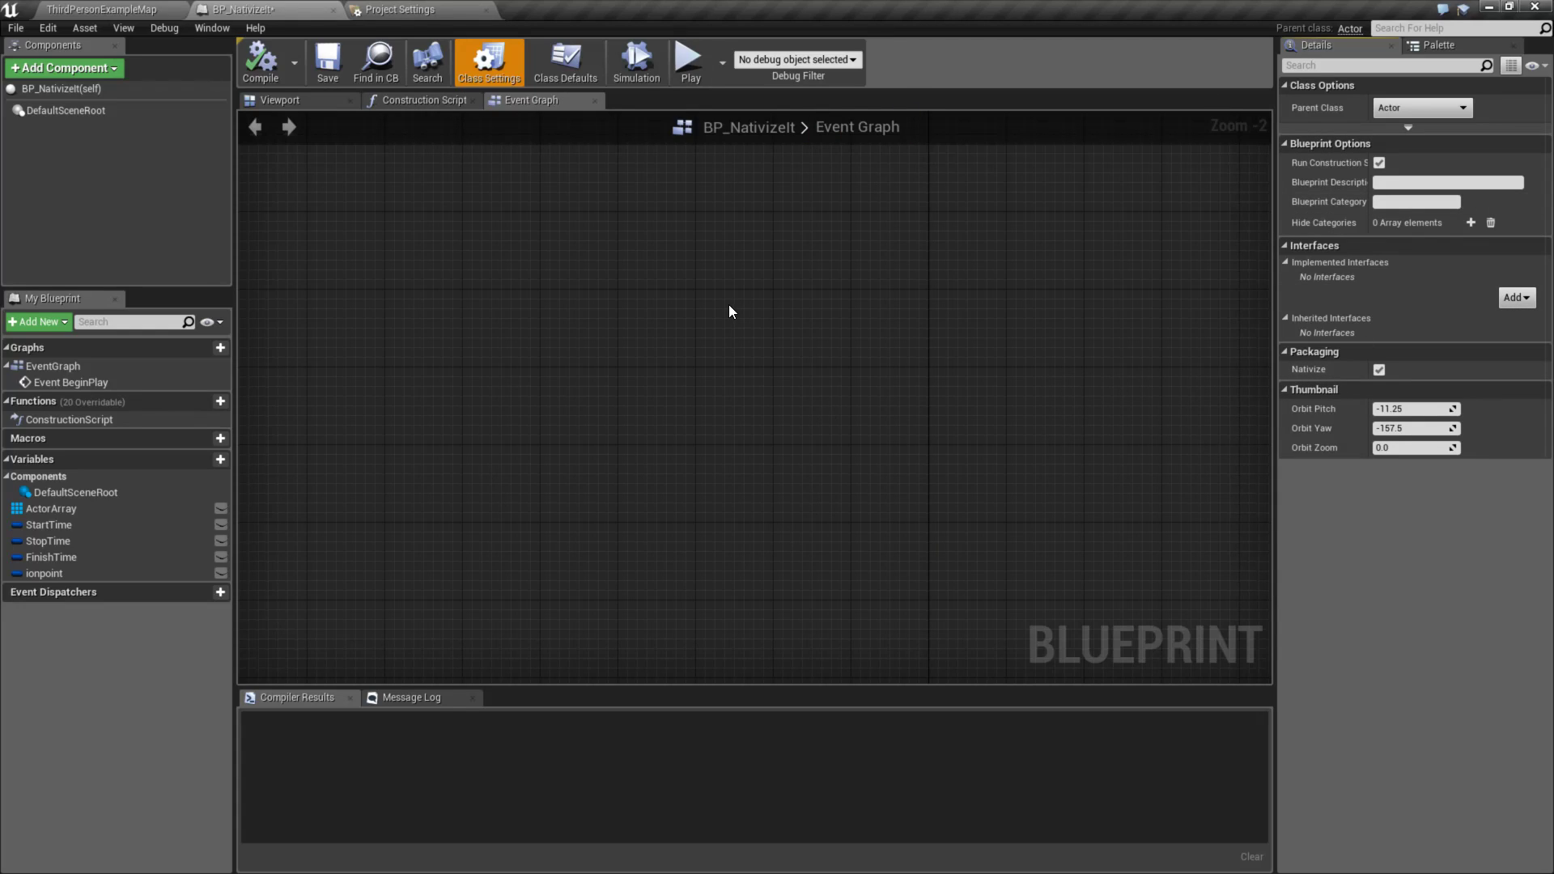
click(400, 9)
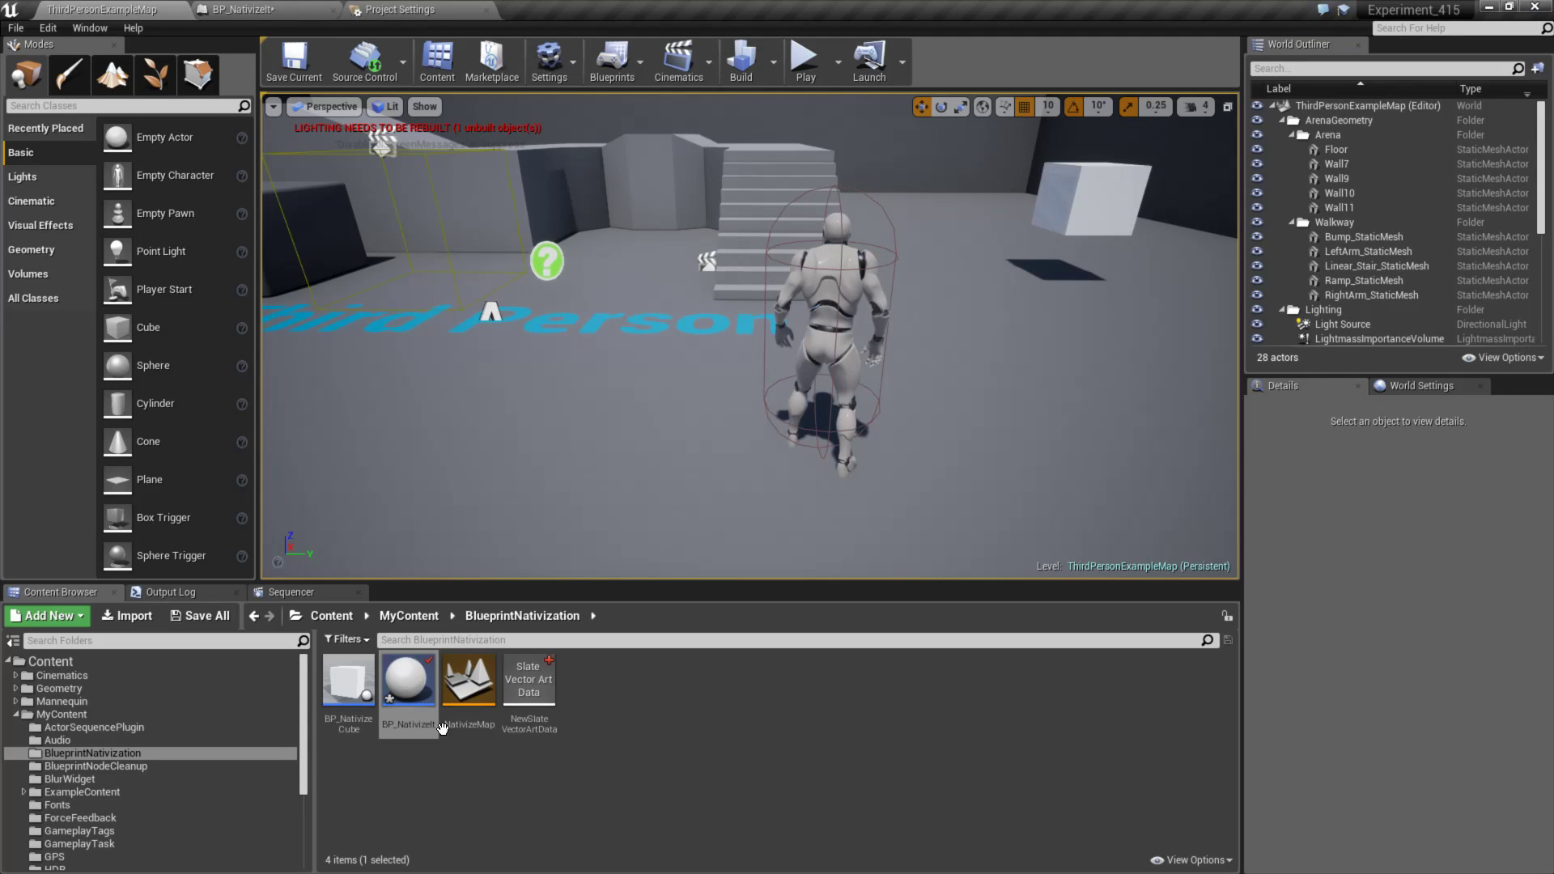
Open BP_NativizeCube and confirm Nativize is unchecked, comparing tabs before returning to the level editor
double_click(349, 684)
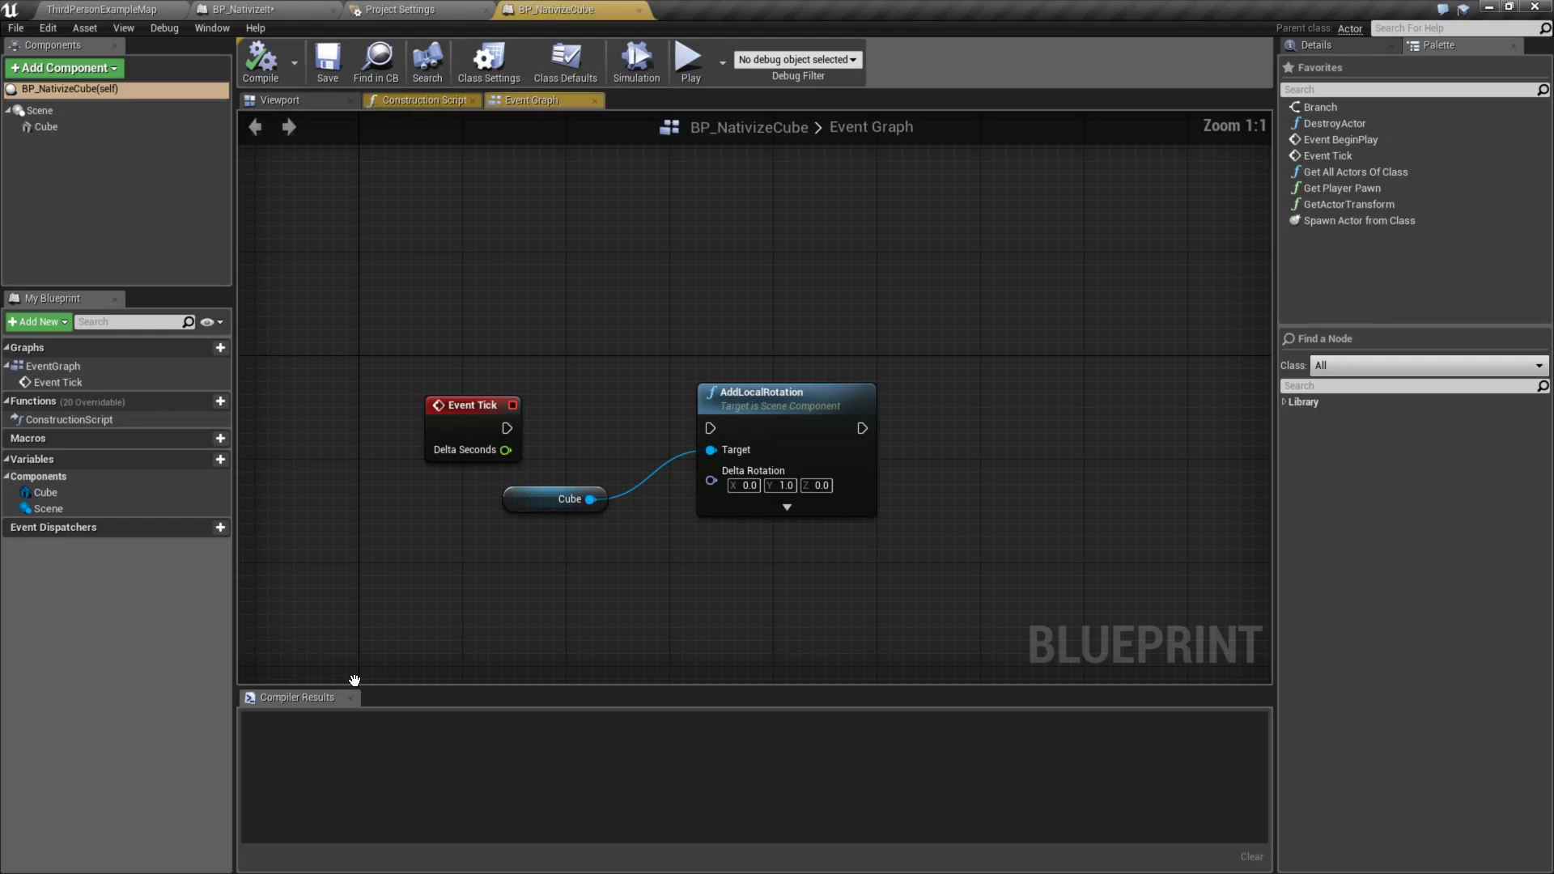
click(489, 61)
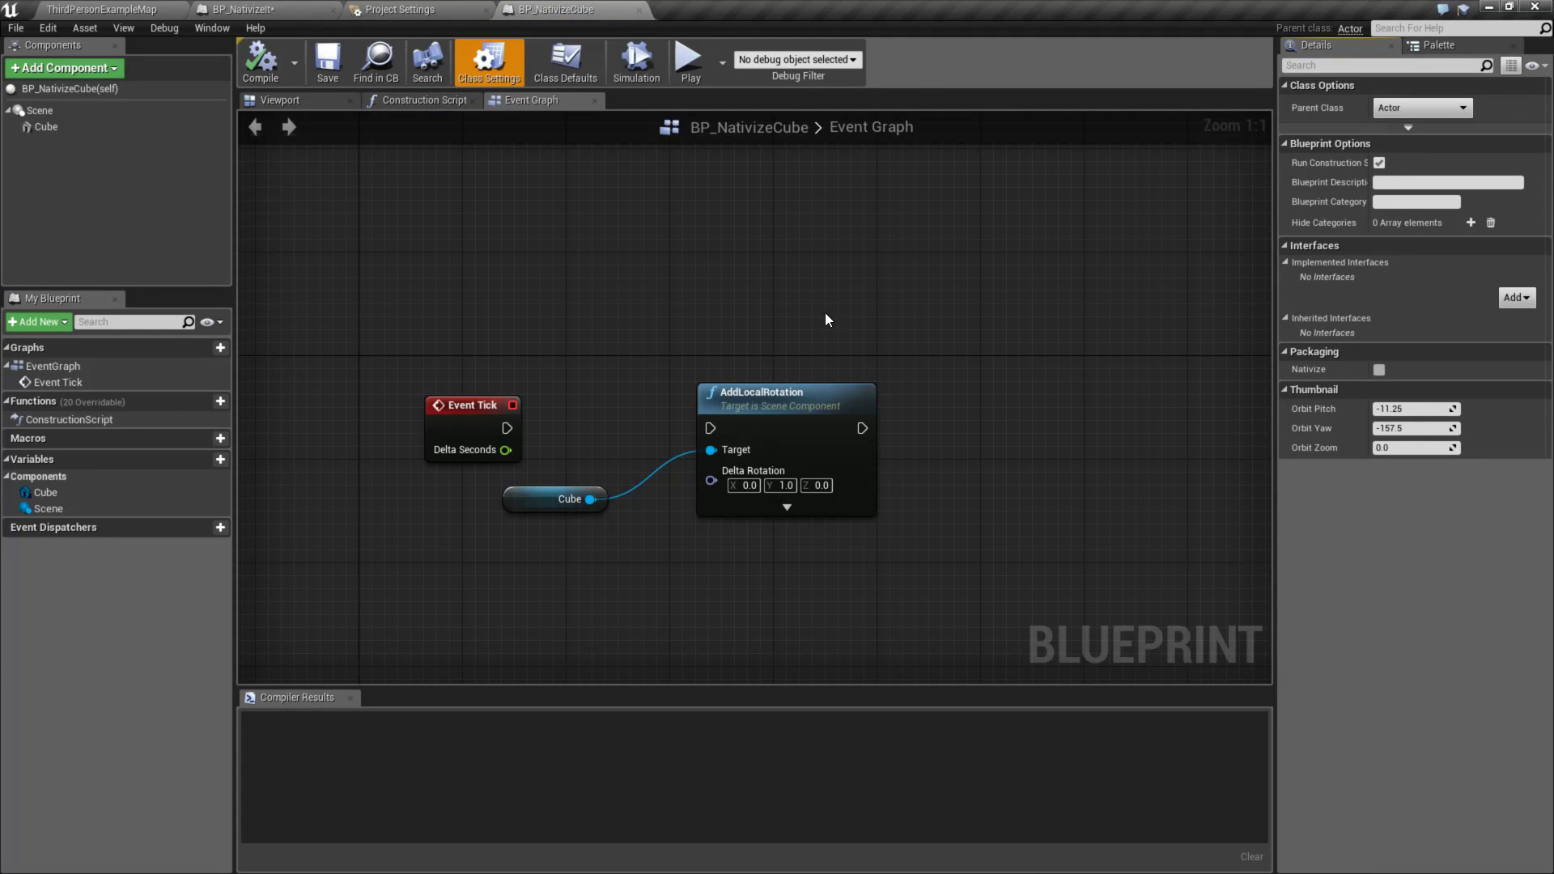
click(384, 9)
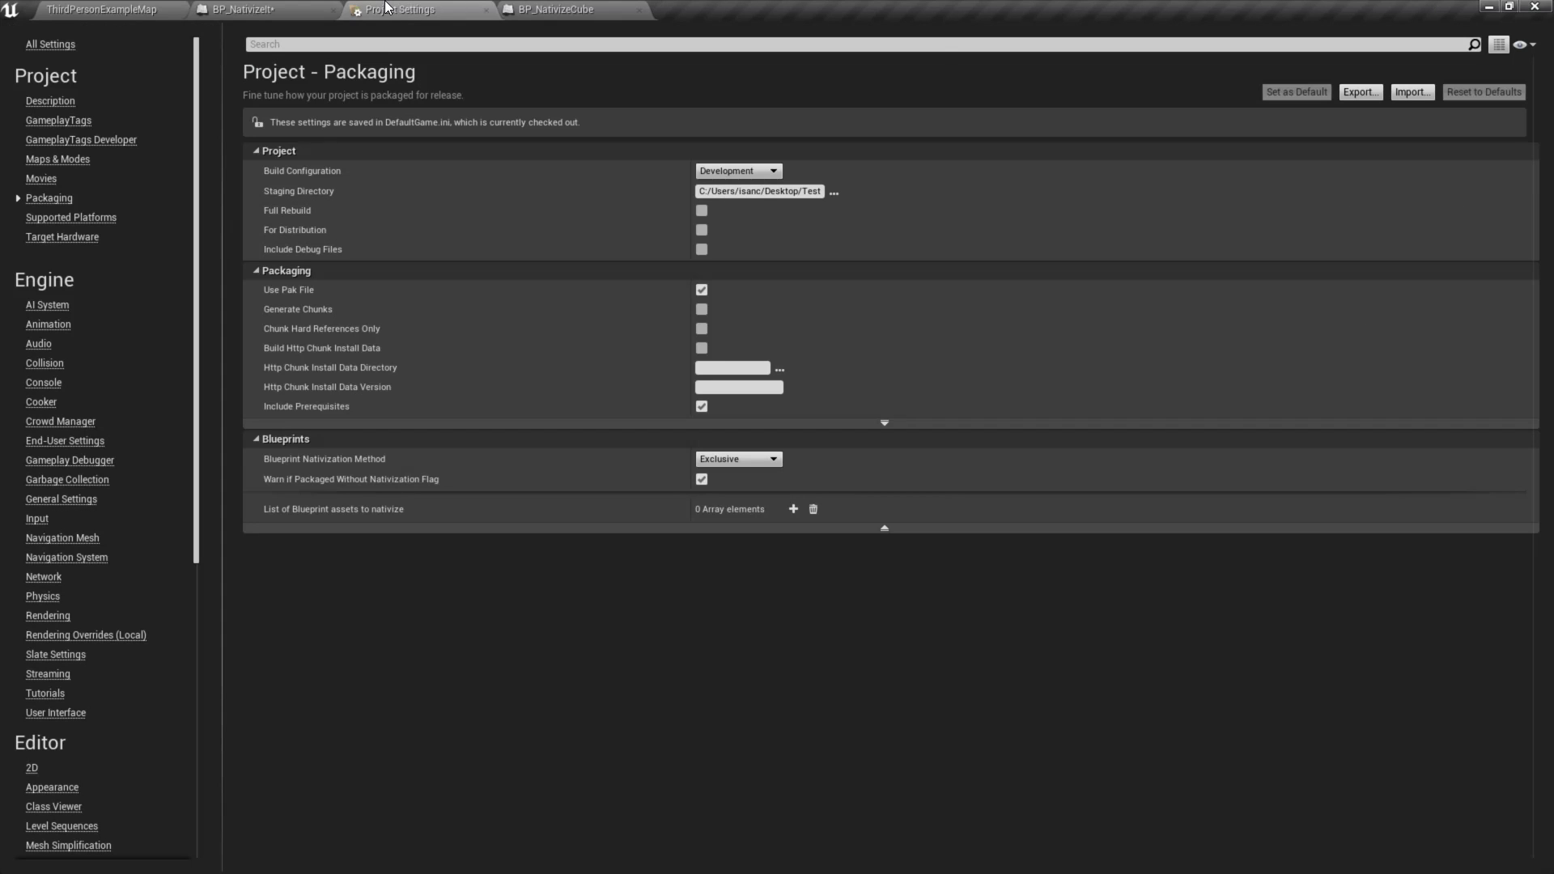
click(278, 9)
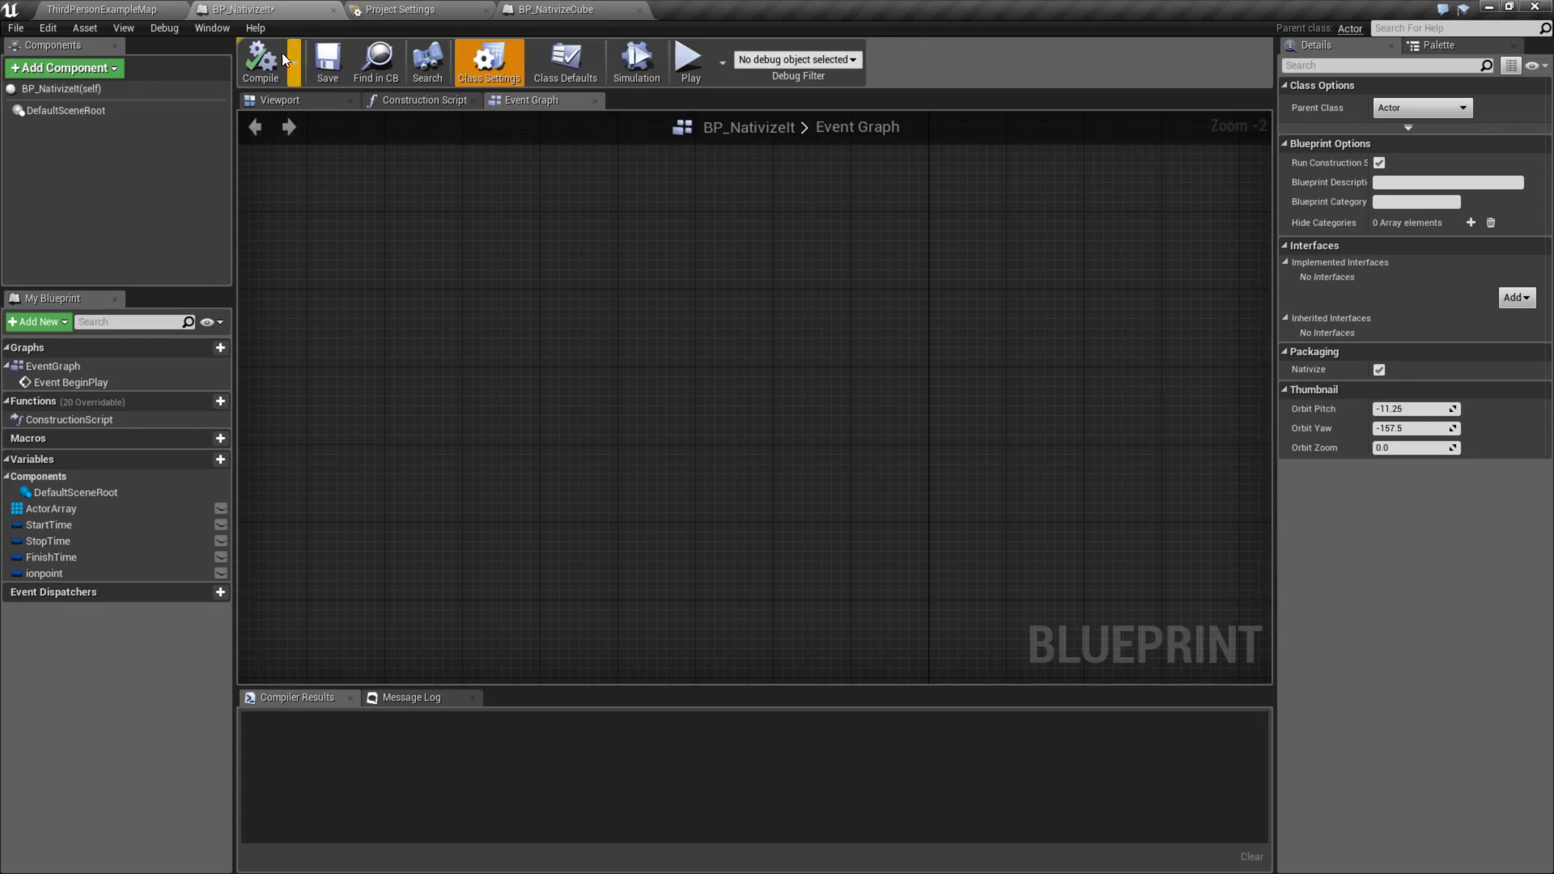
click(558, 9)
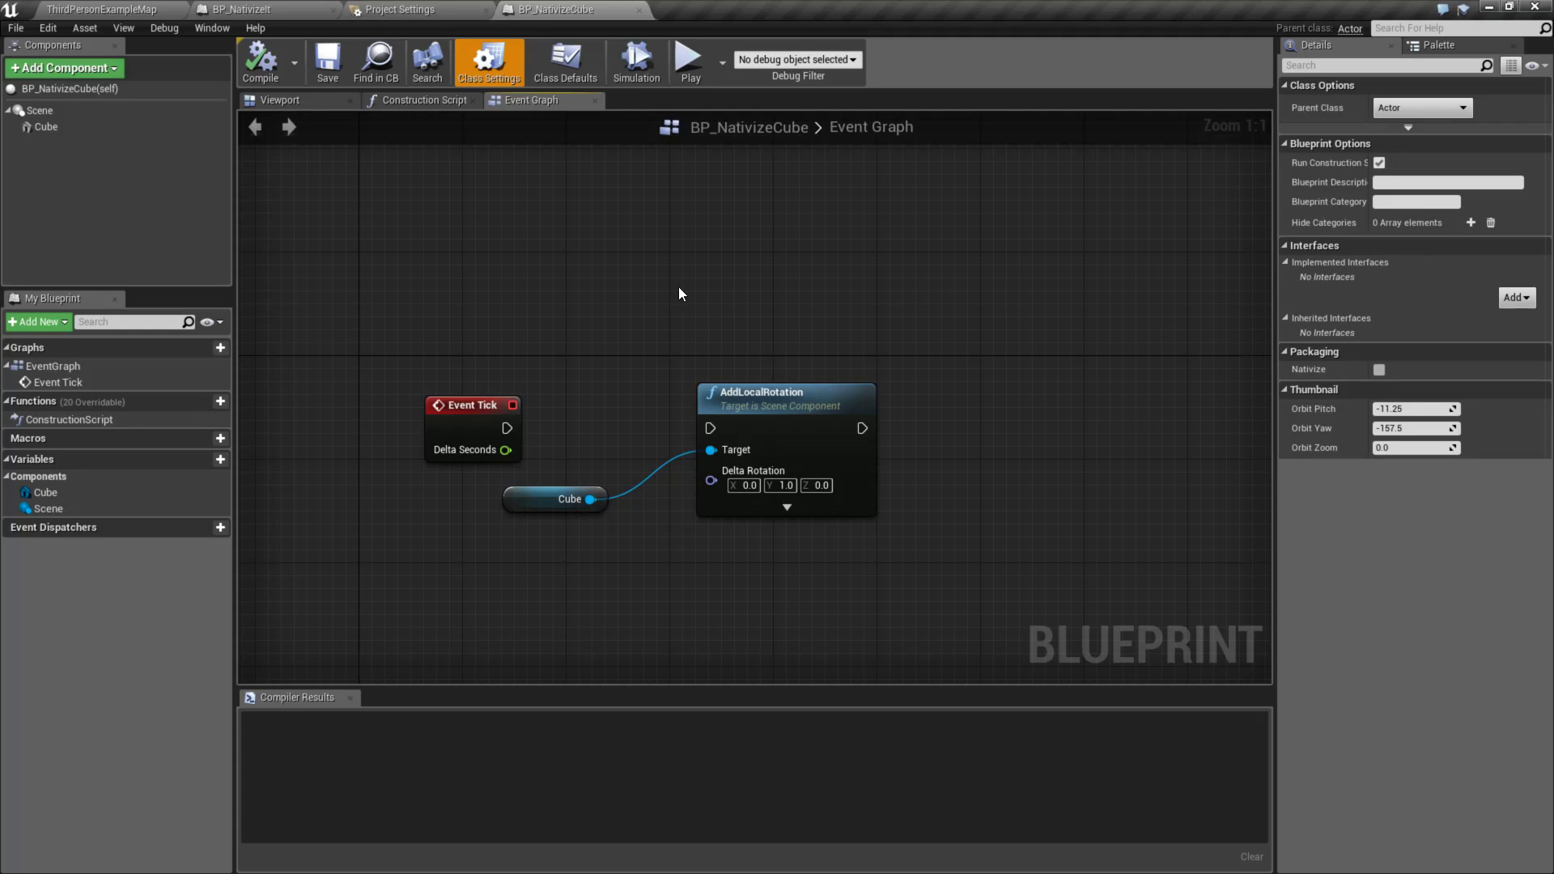
click(149, 9)
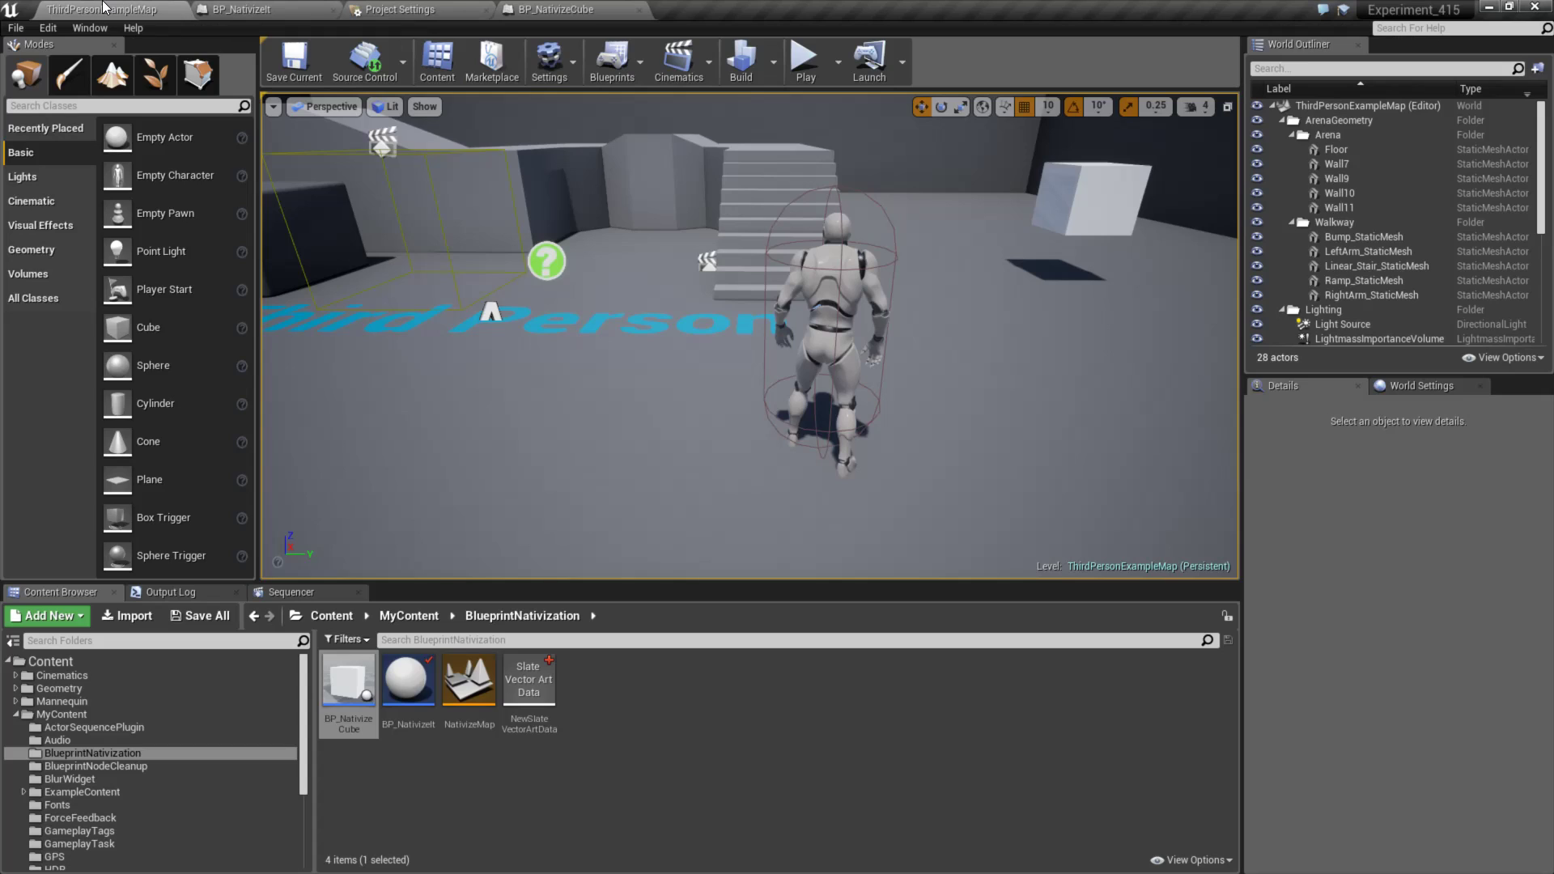
Close the BP_NativizeCube, Project Settings and BP_NativizeIt tabs, leaving only ThirdPersonExampleMap open
click(346, 700)
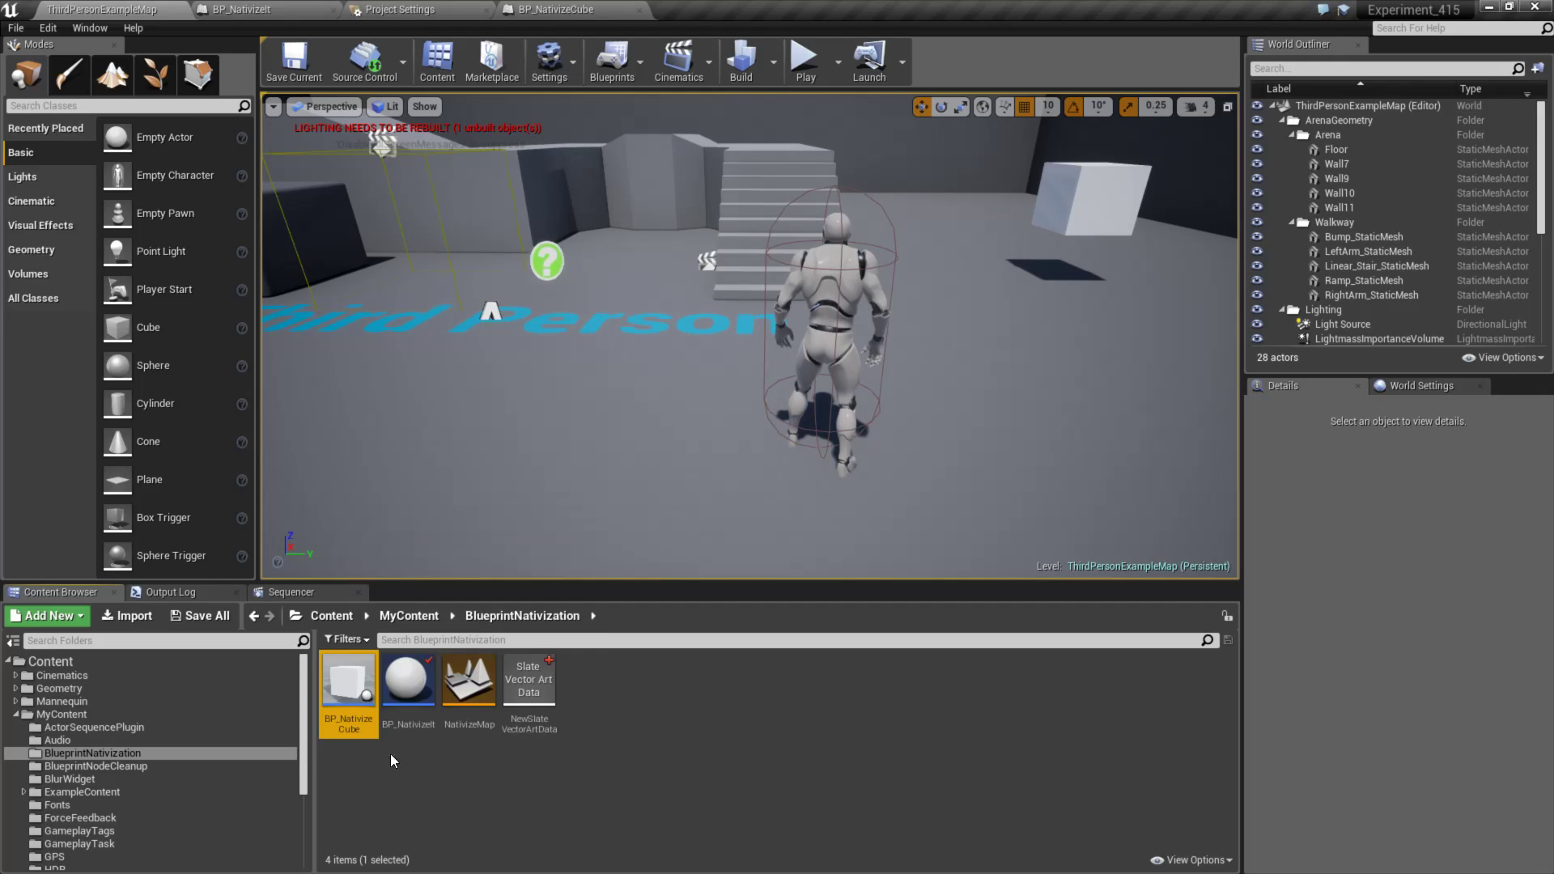
click(430, 777)
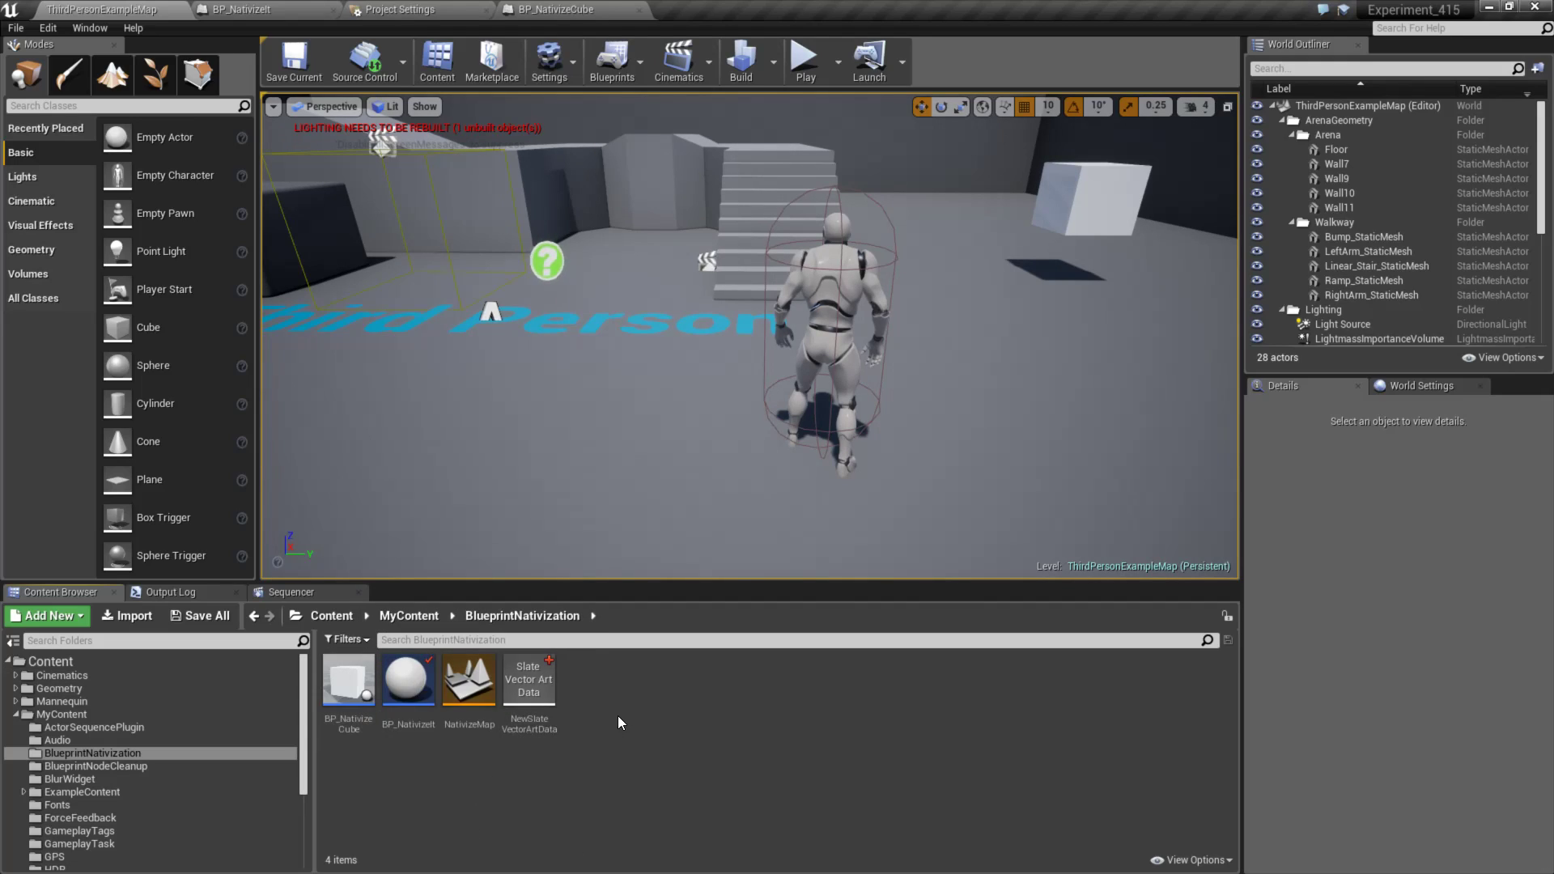
click(559, 9)
click(639, 9)
click(433, 8)
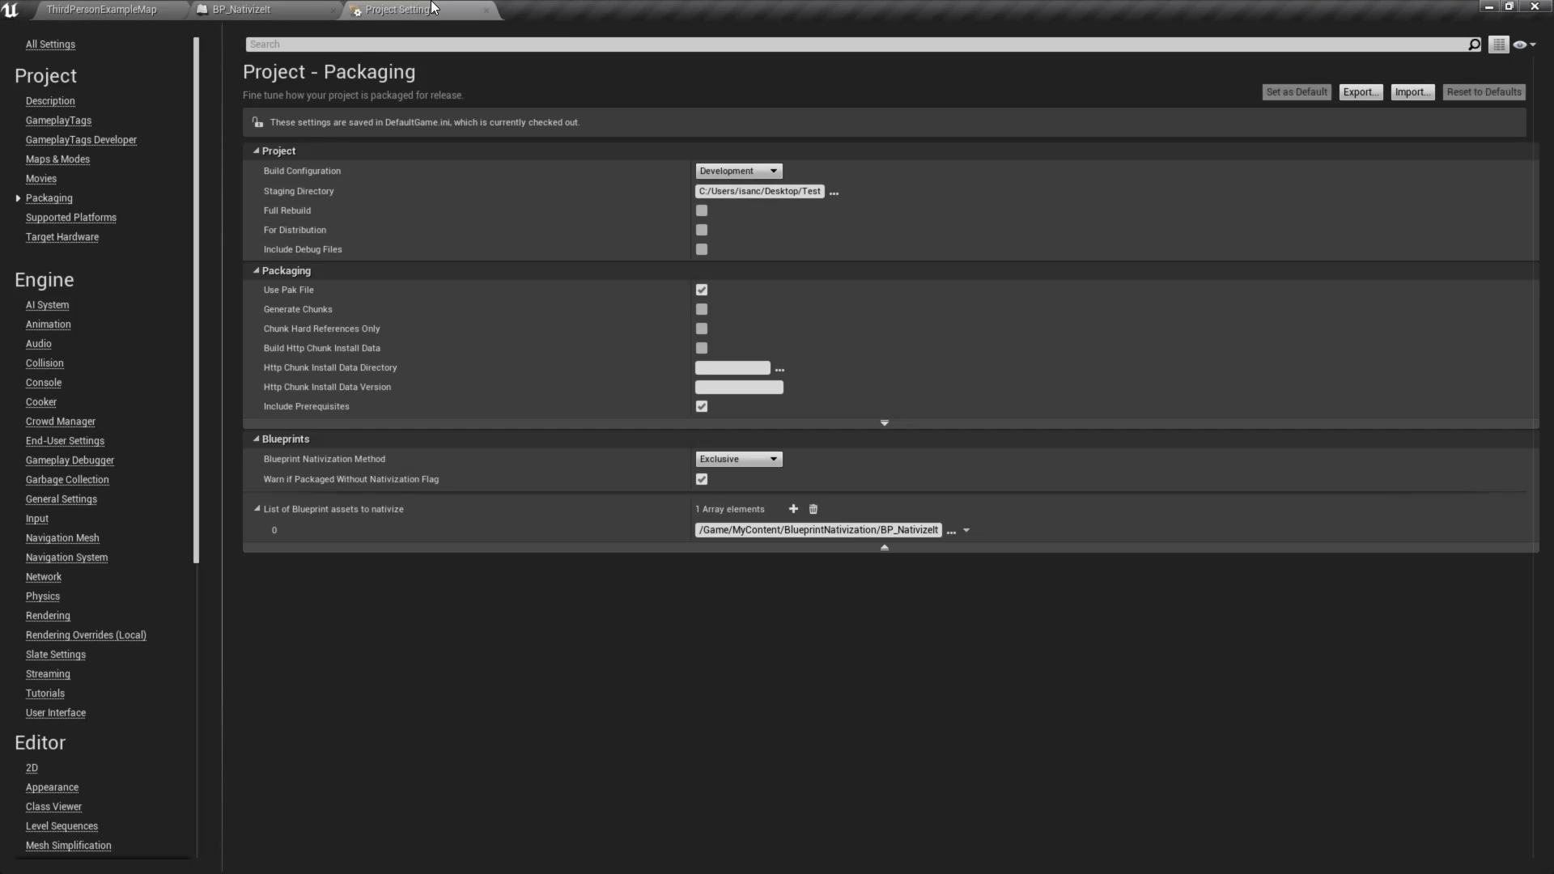
click(487, 10)
click(333, 10)
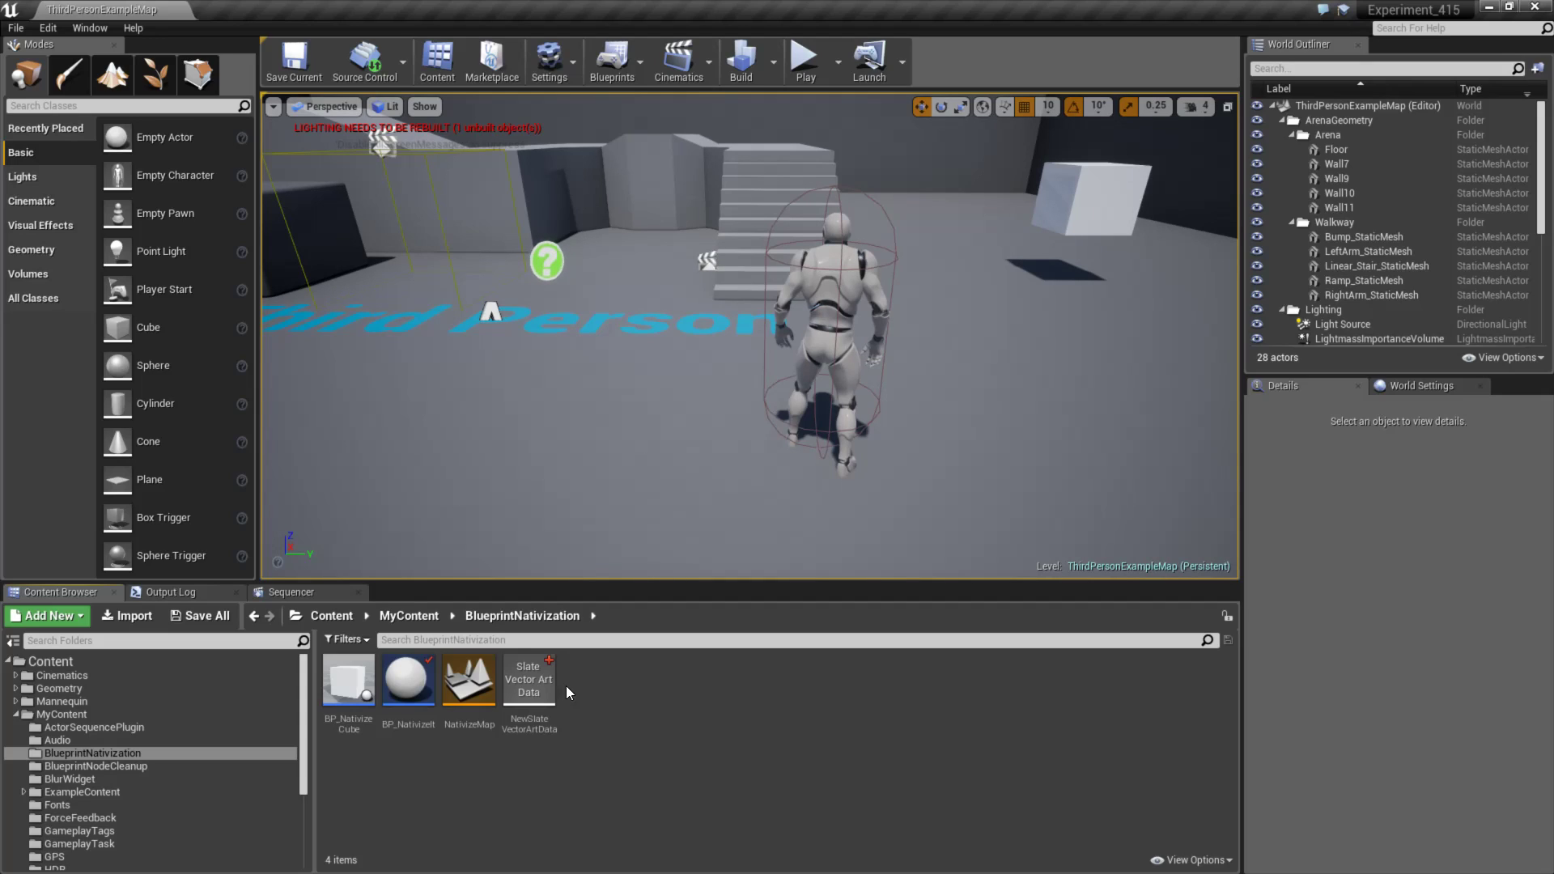
mouse_move(413, 723)
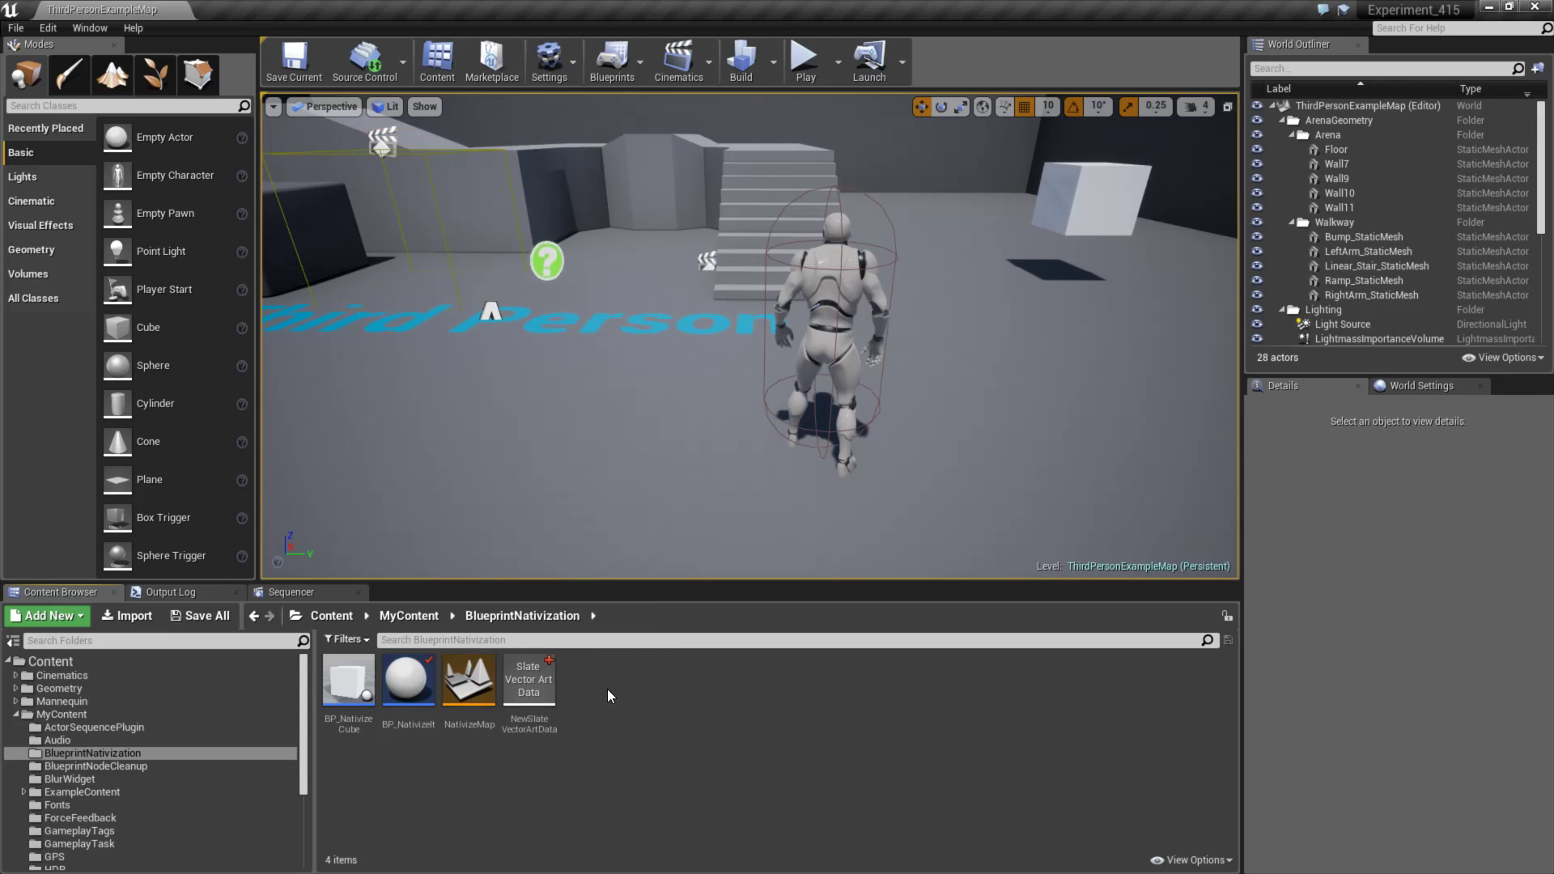